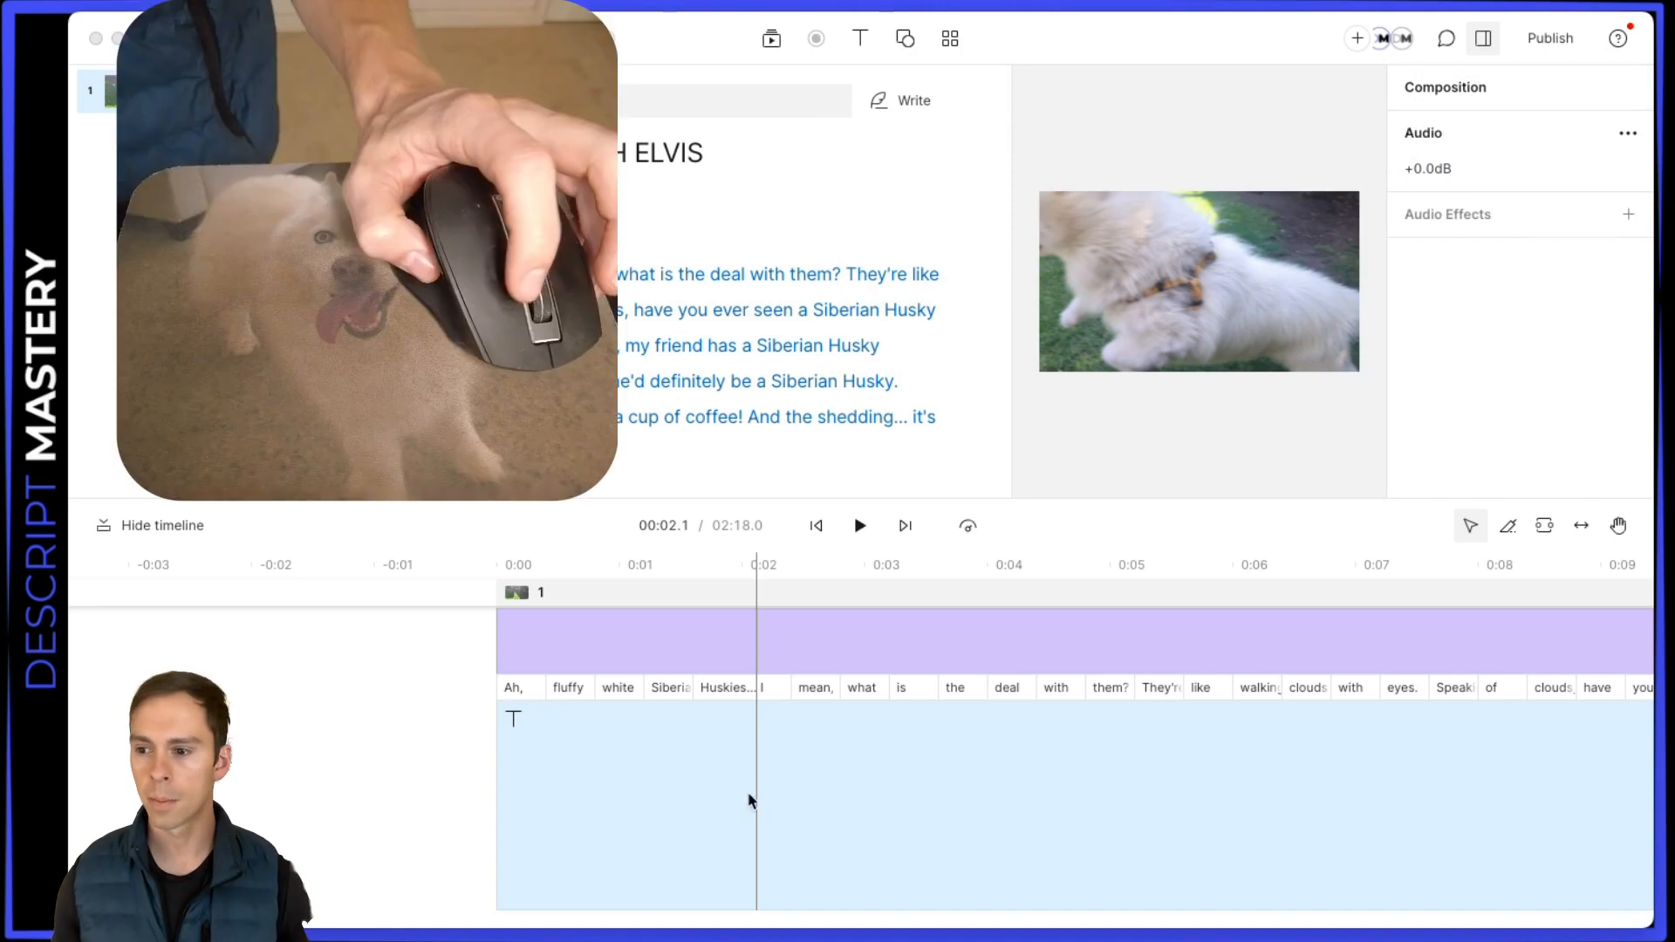
# Zoom the timeline in around the 2-second mark to inspect the individual script words, and zoom back out
pyautogui.click(916, 808)
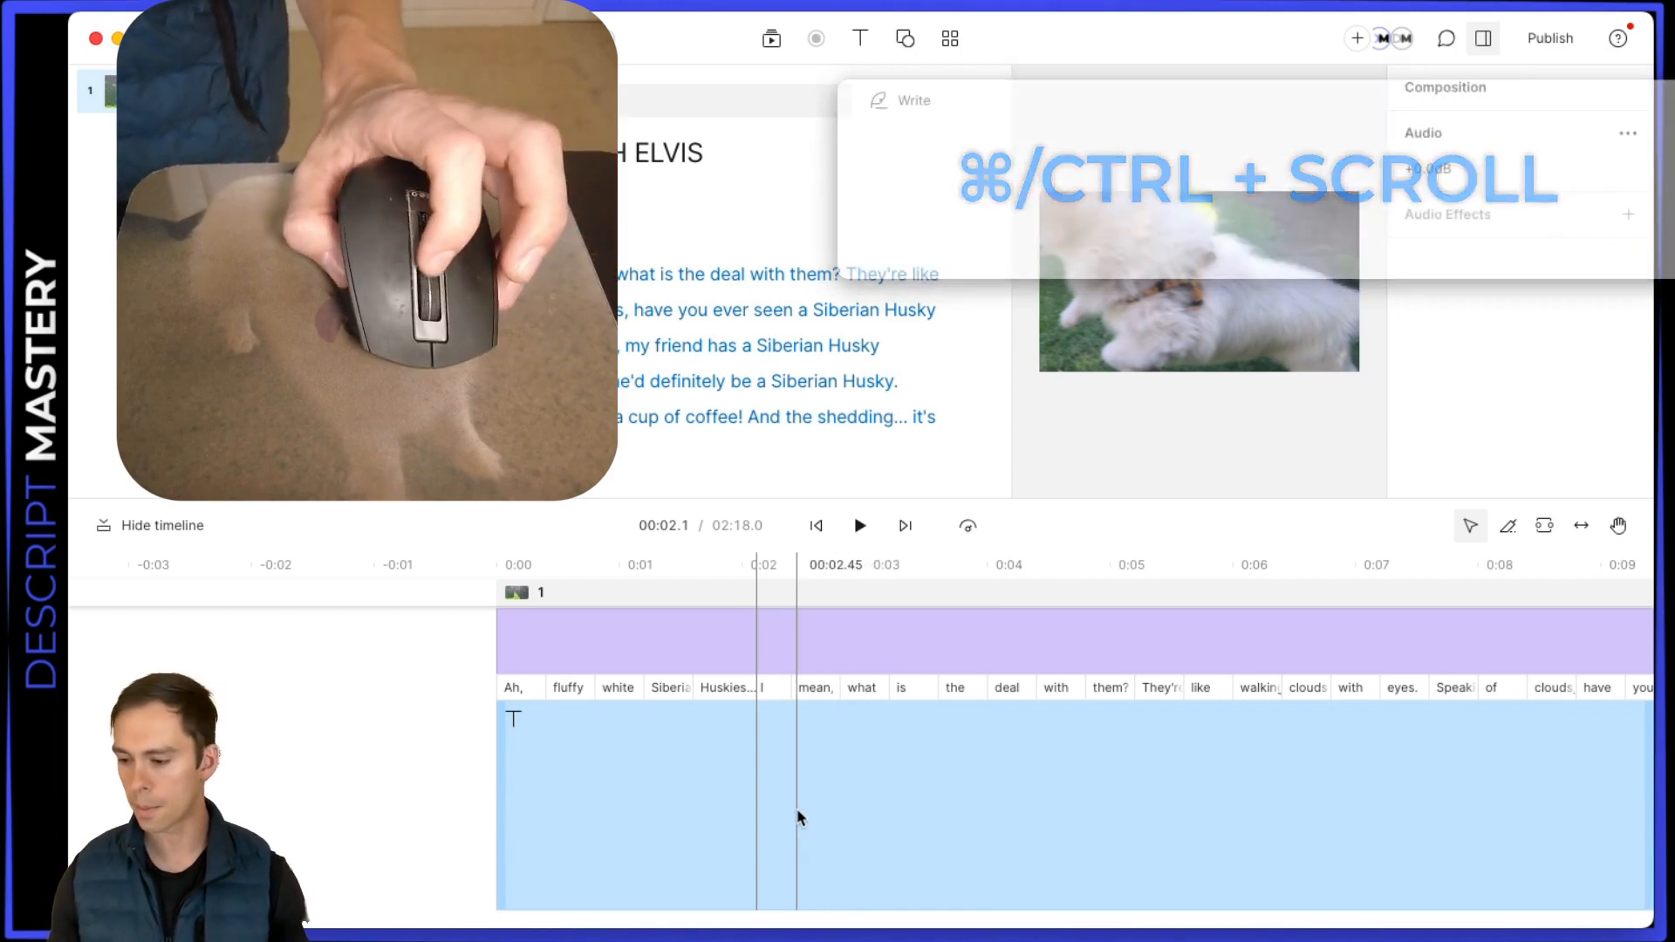
pyautogui.scroll(1, 794, 814)
pyautogui.scroll(8, 795, 813)
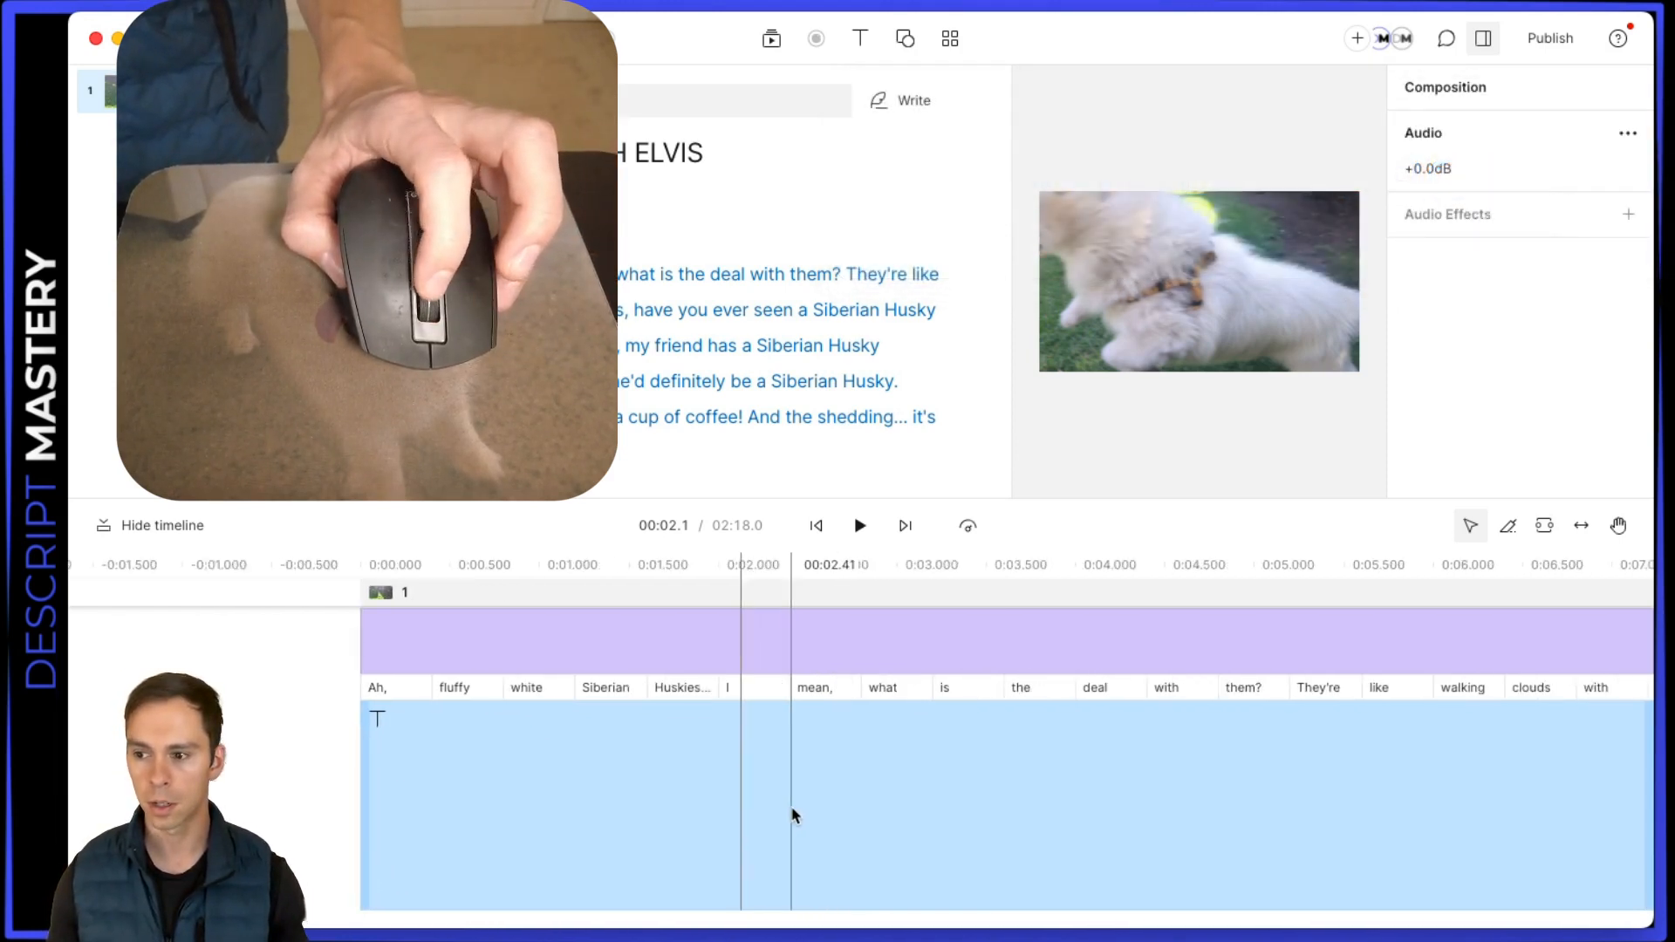
pyautogui.scroll(5, 794, 814)
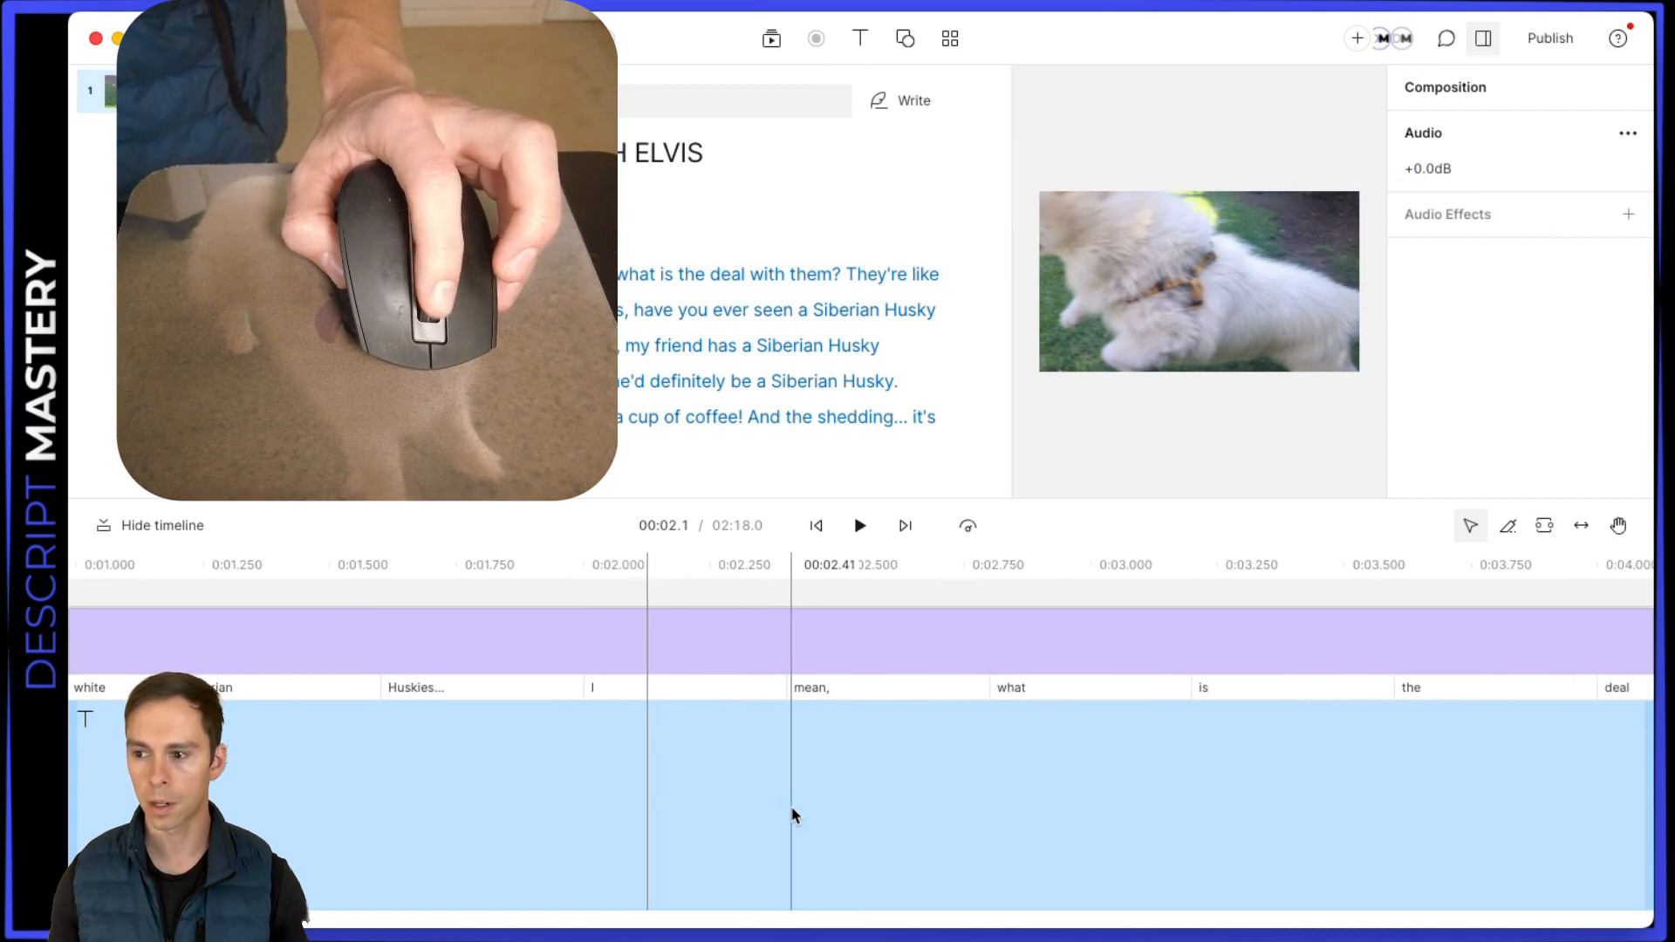
pyautogui.scroll(2, 795, 814)
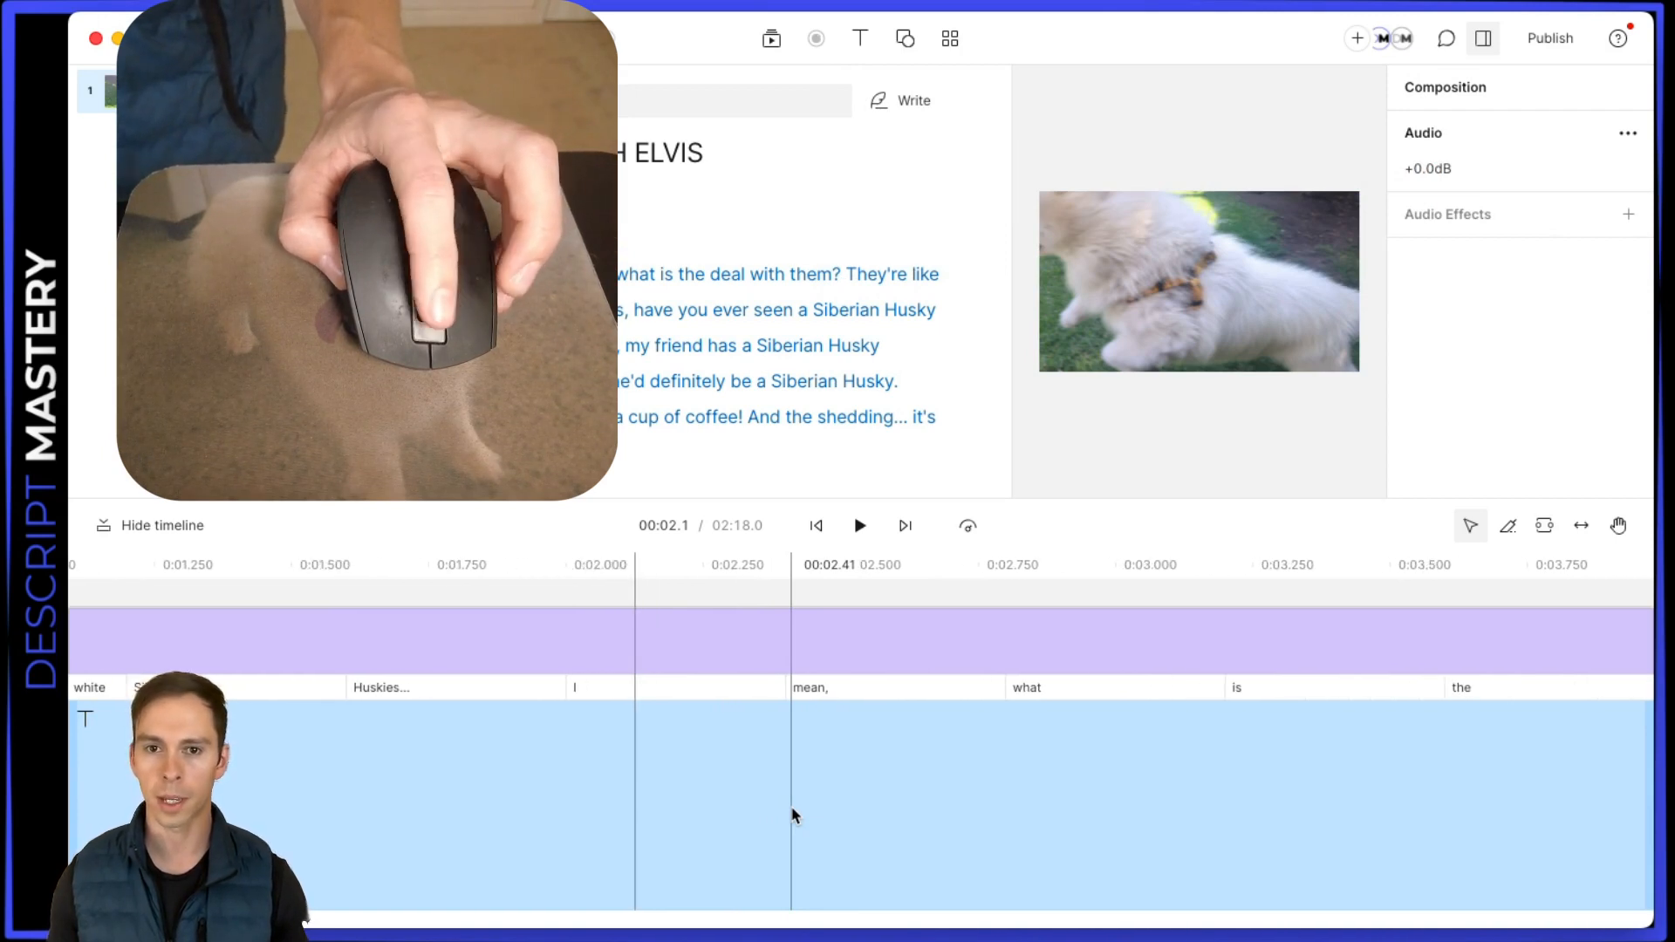
pyautogui.scroll(-6, 792, 814)
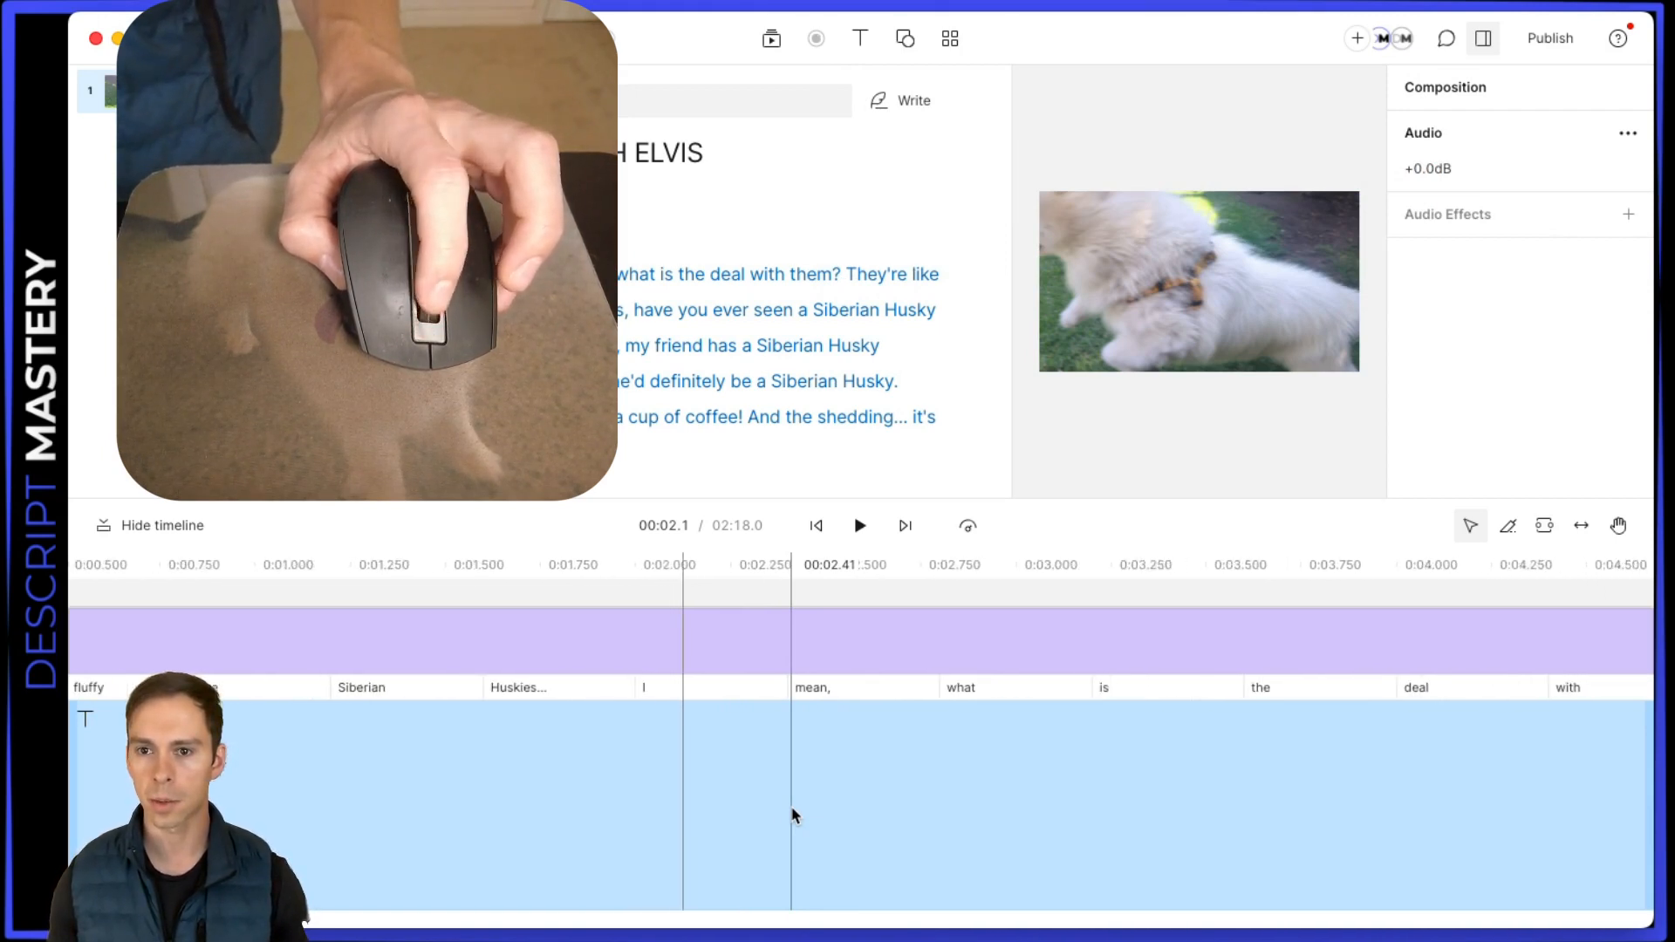
pyautogui.scroll(-4, 792, 815)
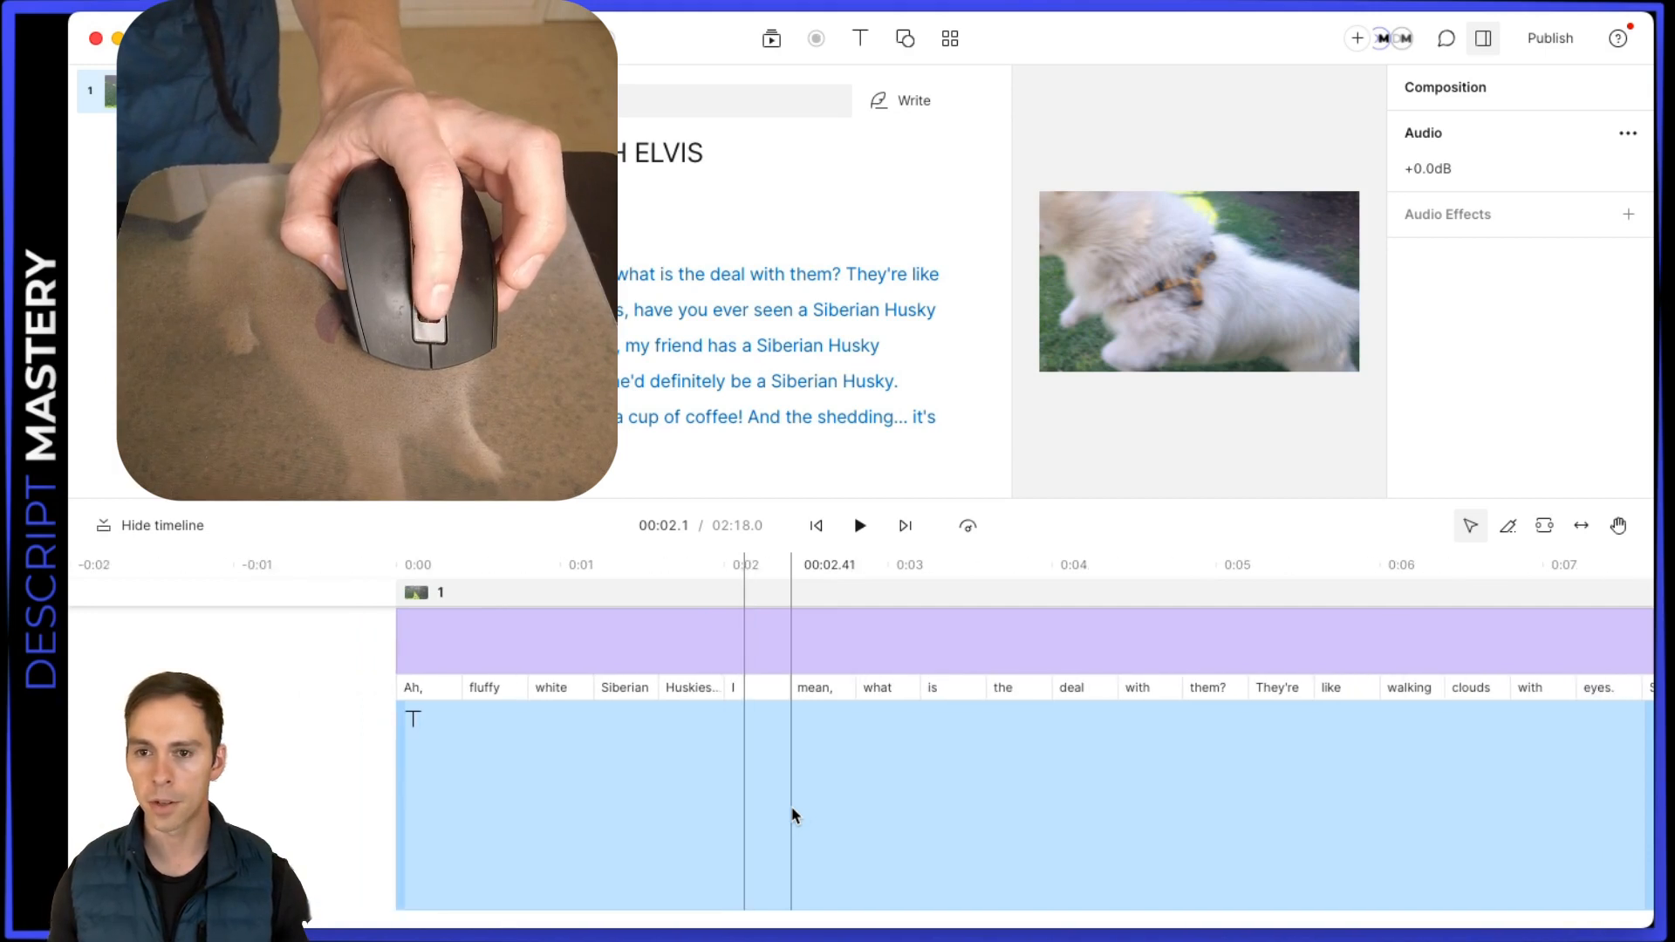
pyautogui.scroll(-2, 792, 815)
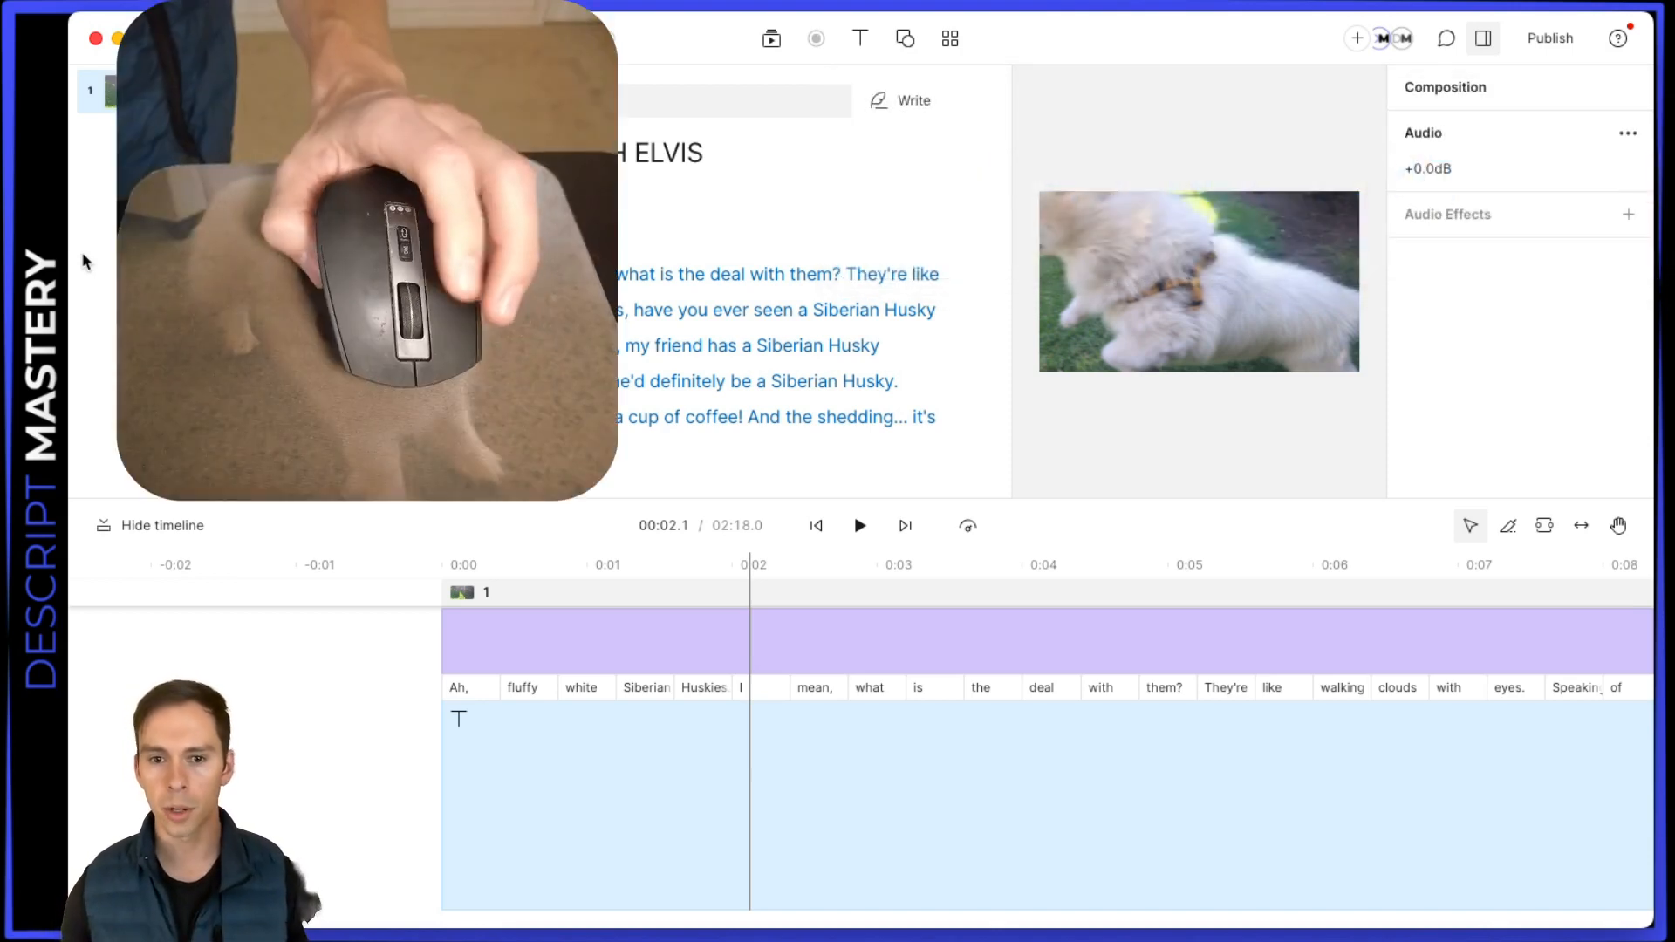
# Place the playhead at 00:04.0 on the script track and look along the timeline past the 30-second mark
pyautogui.click(1036, 785)
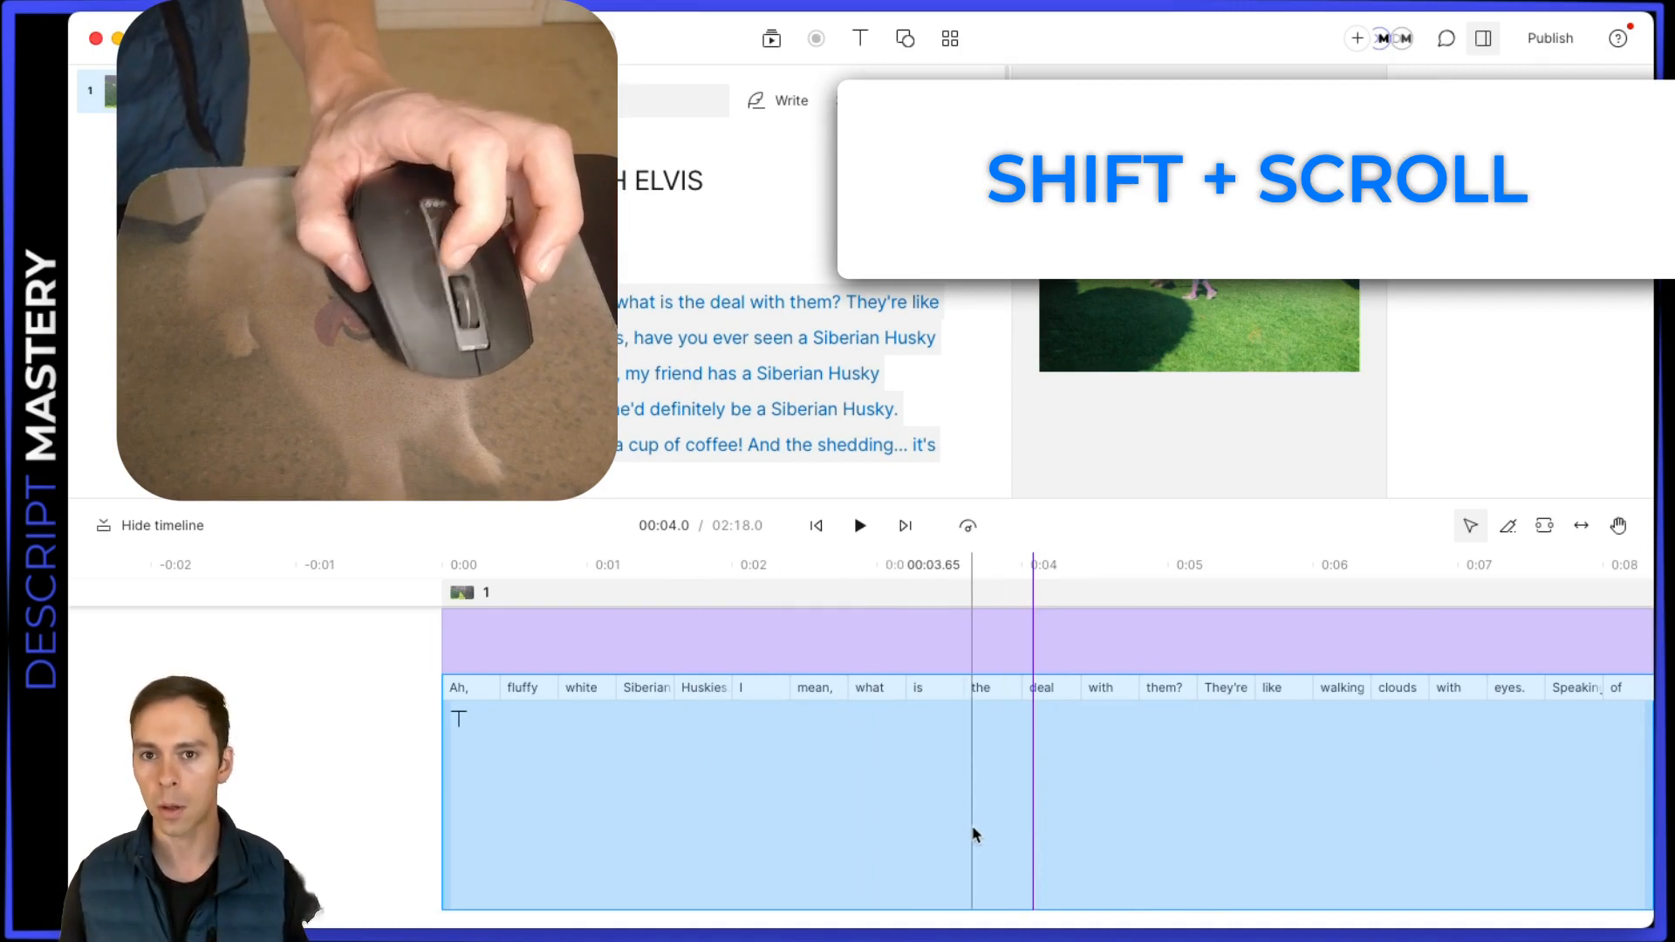
pyautogui.hscroll(2, 963, 829)
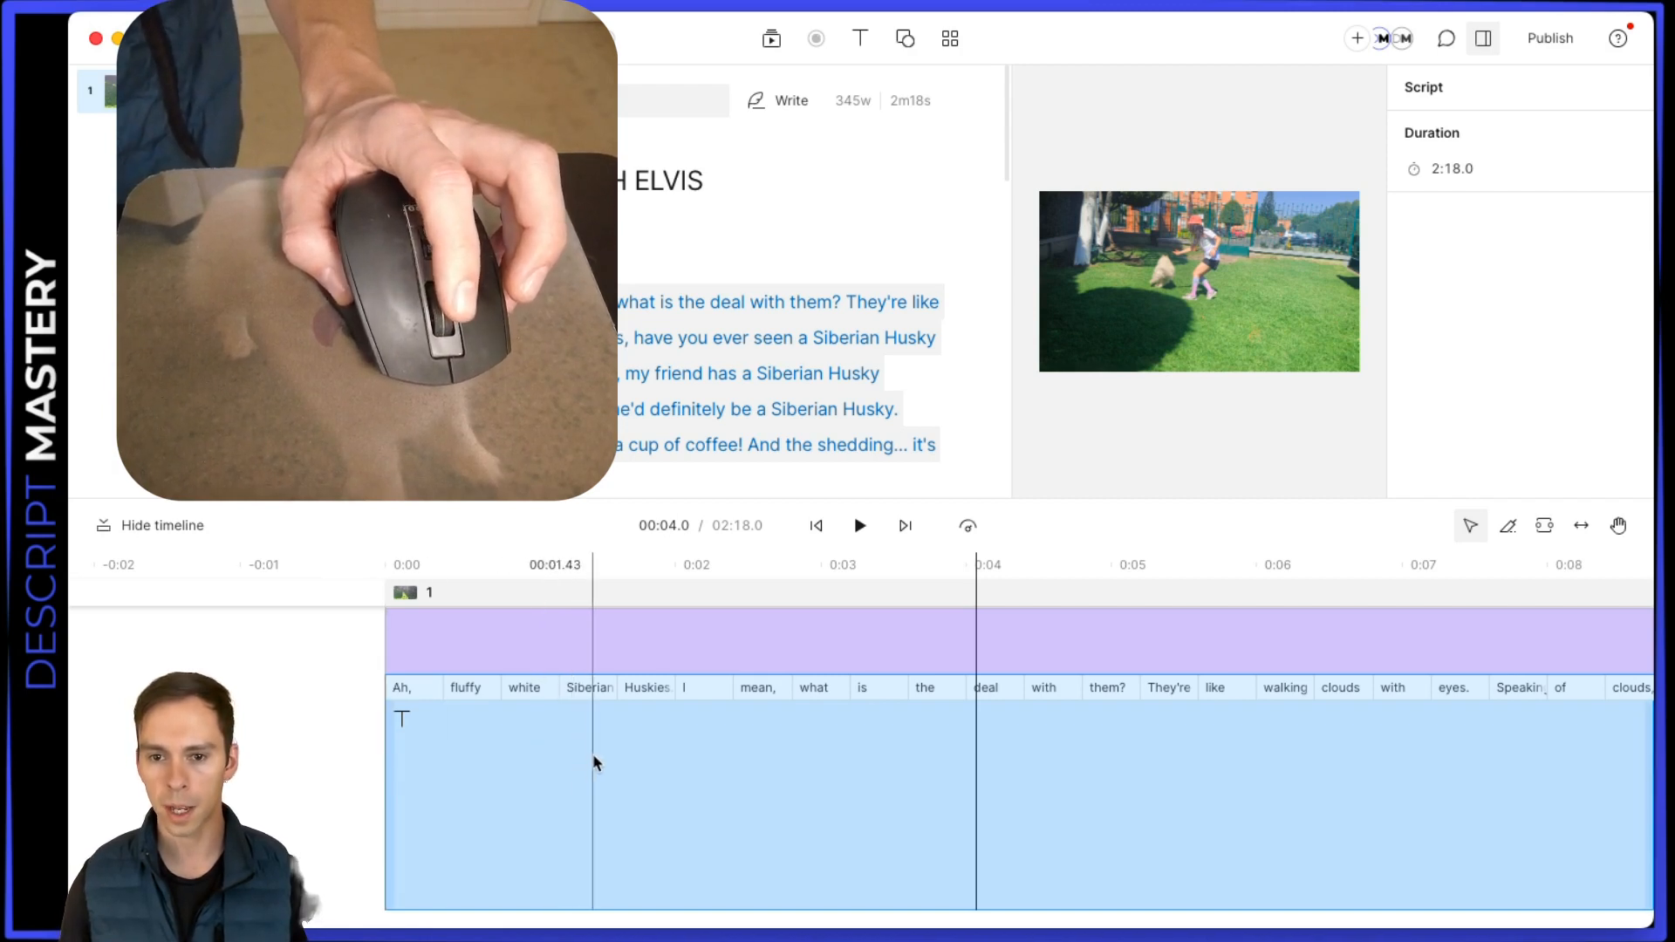
pyautogui.hscroll(3, 688, 762)
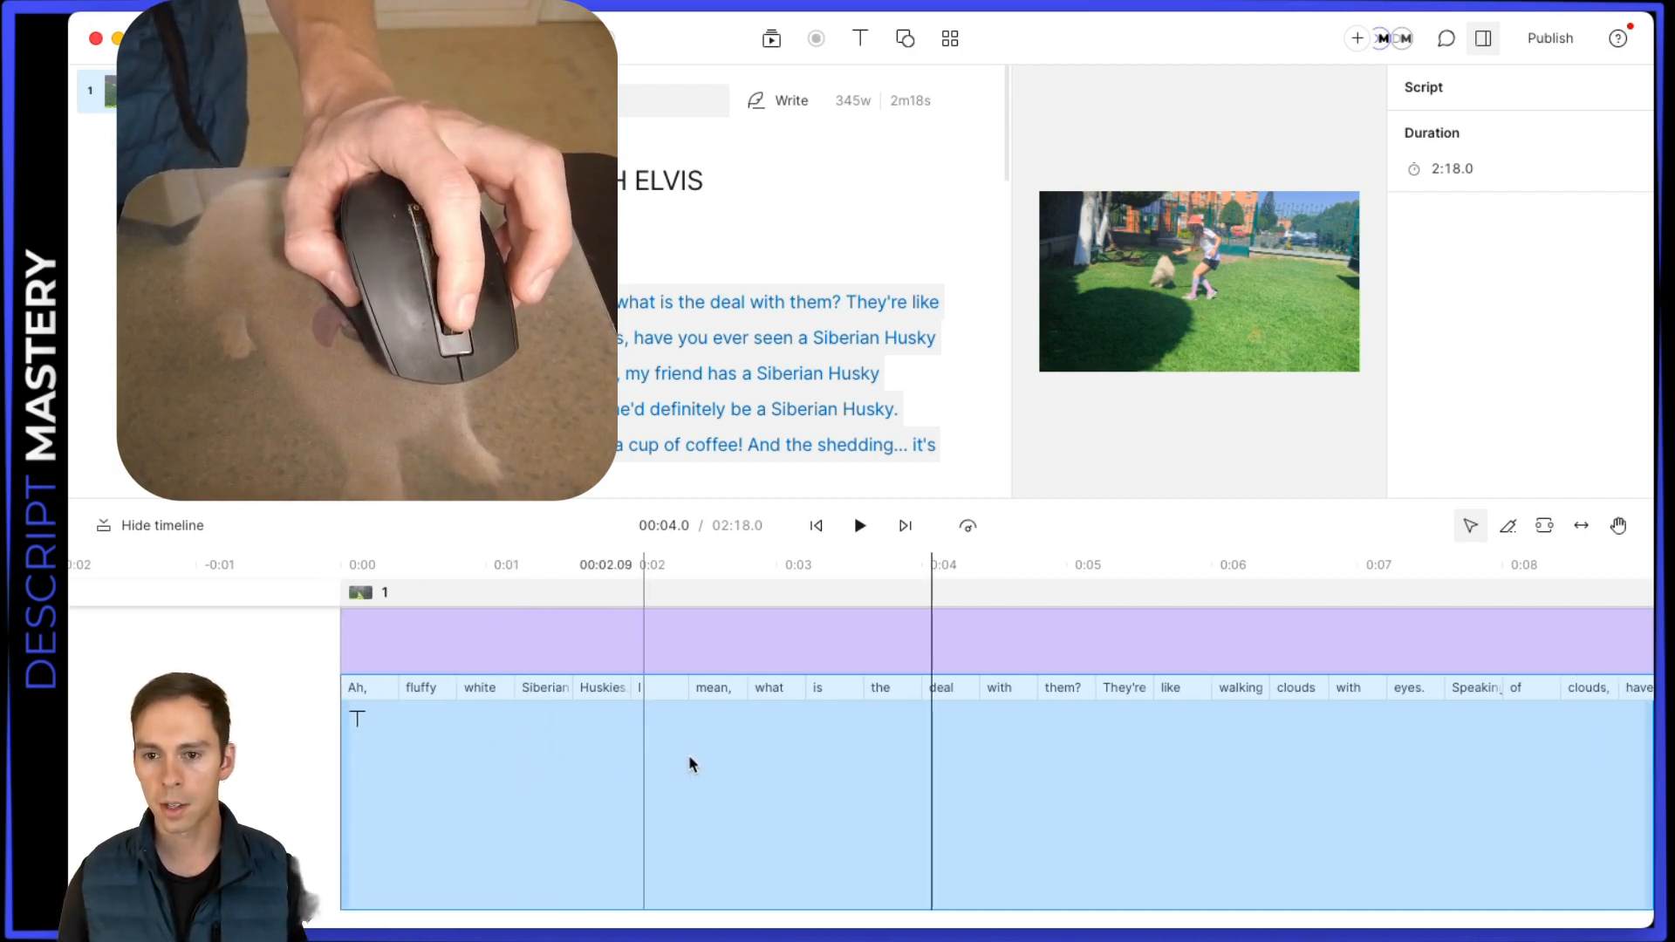
pyautogui.hscroll(15, 689, 759)
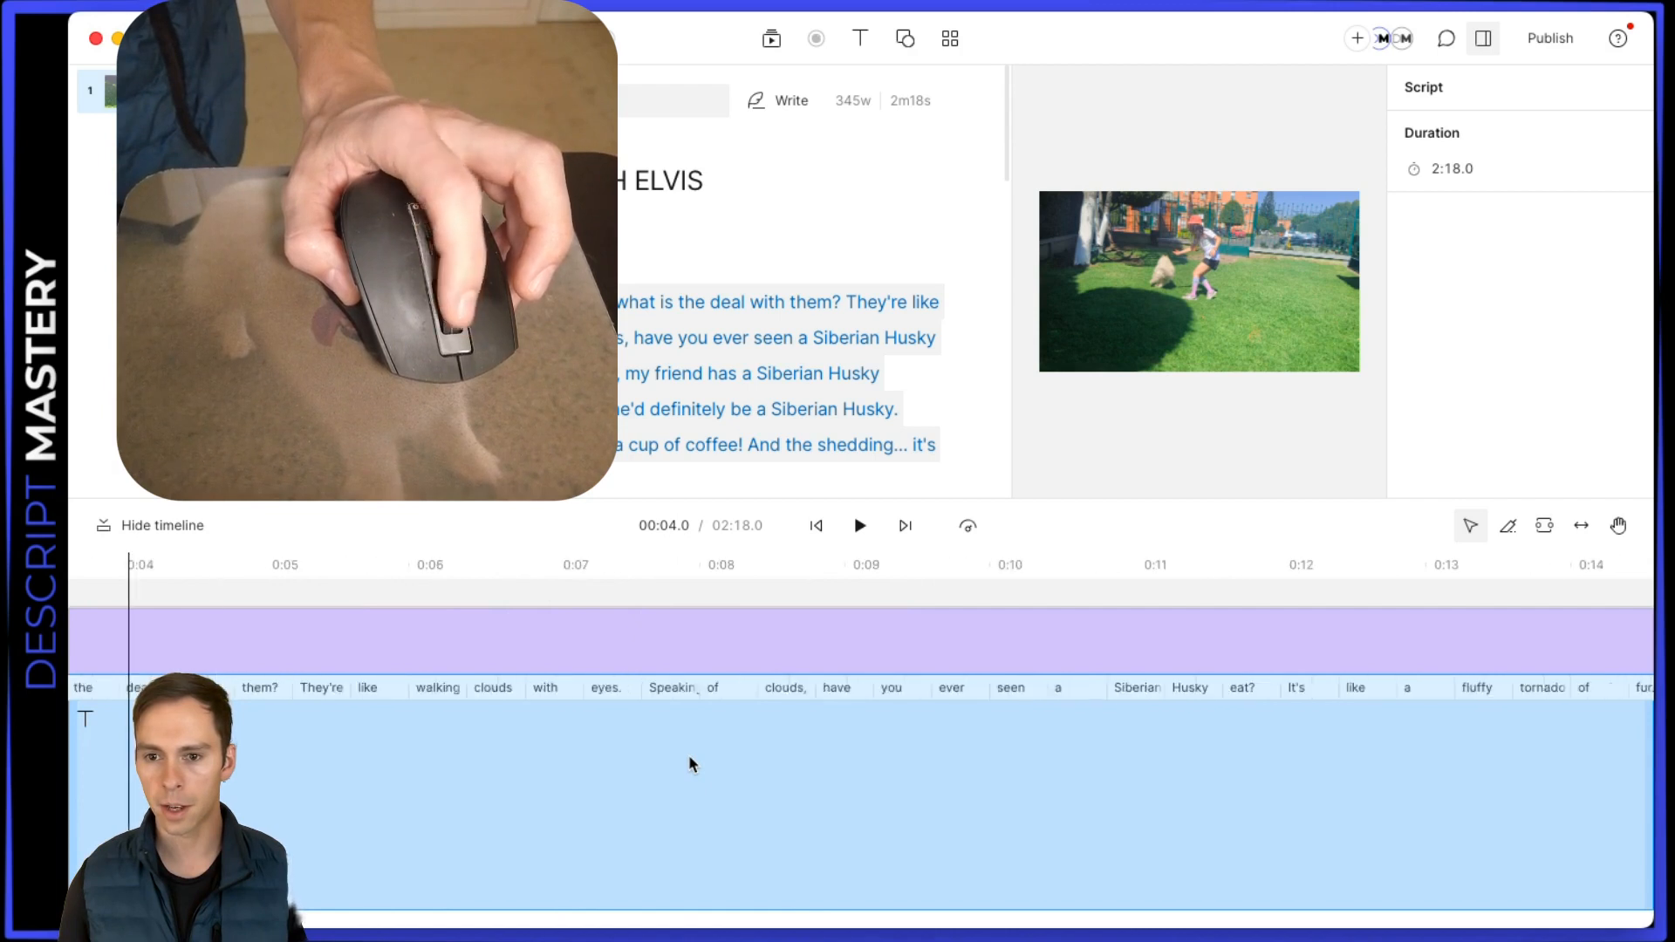
pyautogui.hscroll(20, 689, 759)
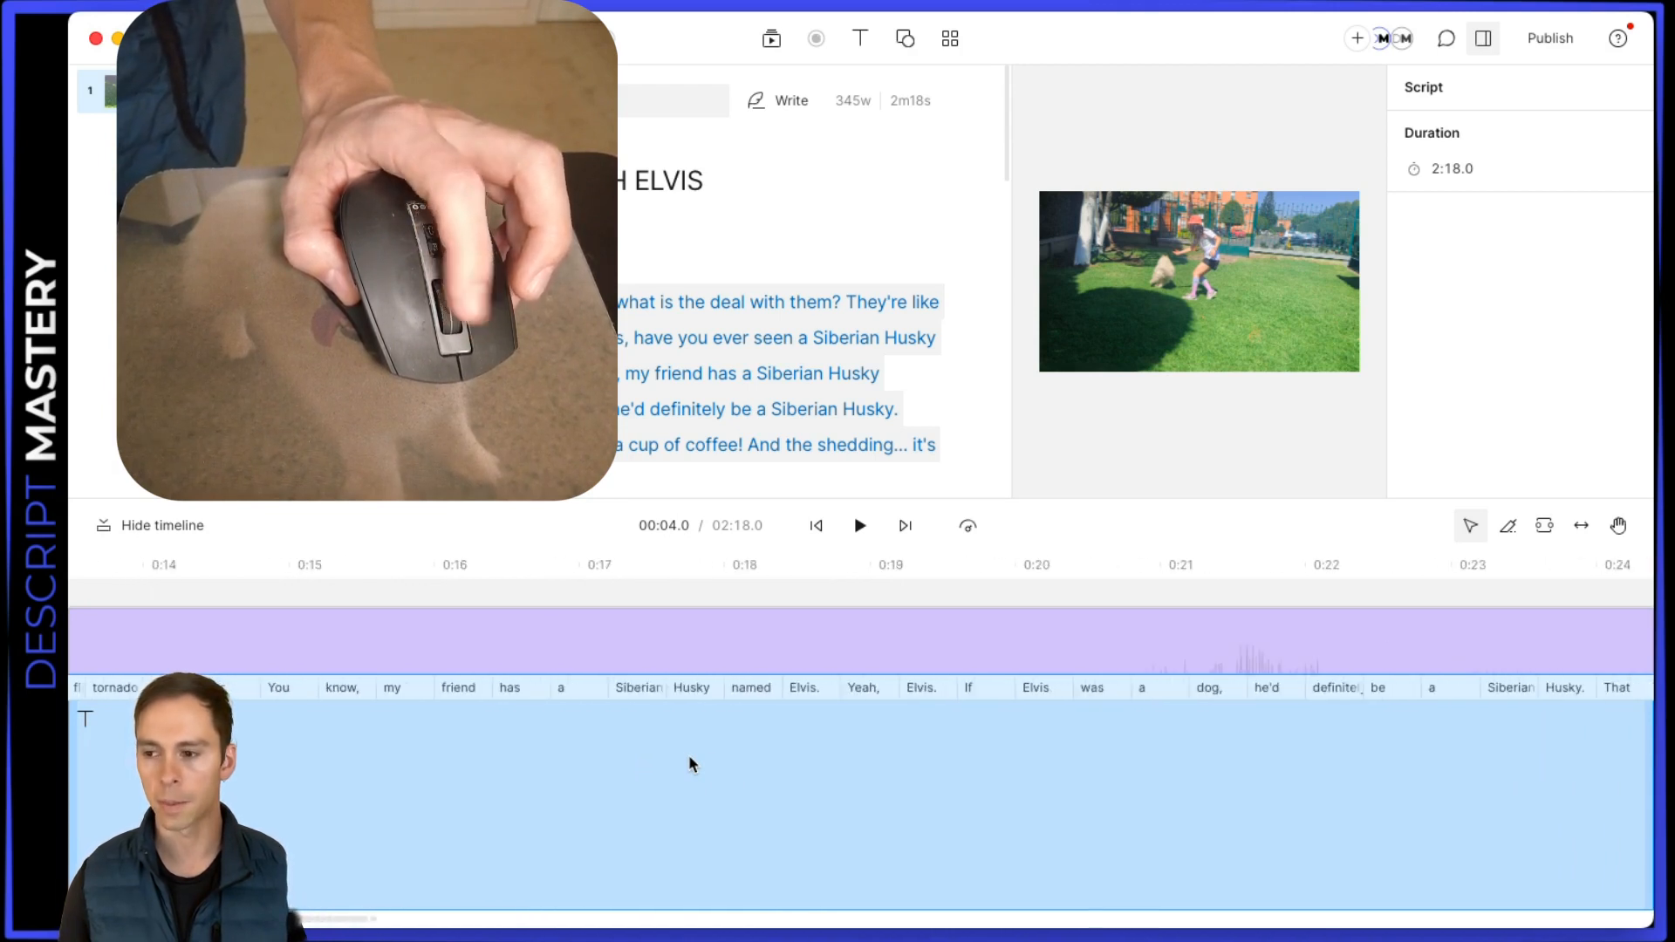
pyautogui.hscroll(11, 689, 759)
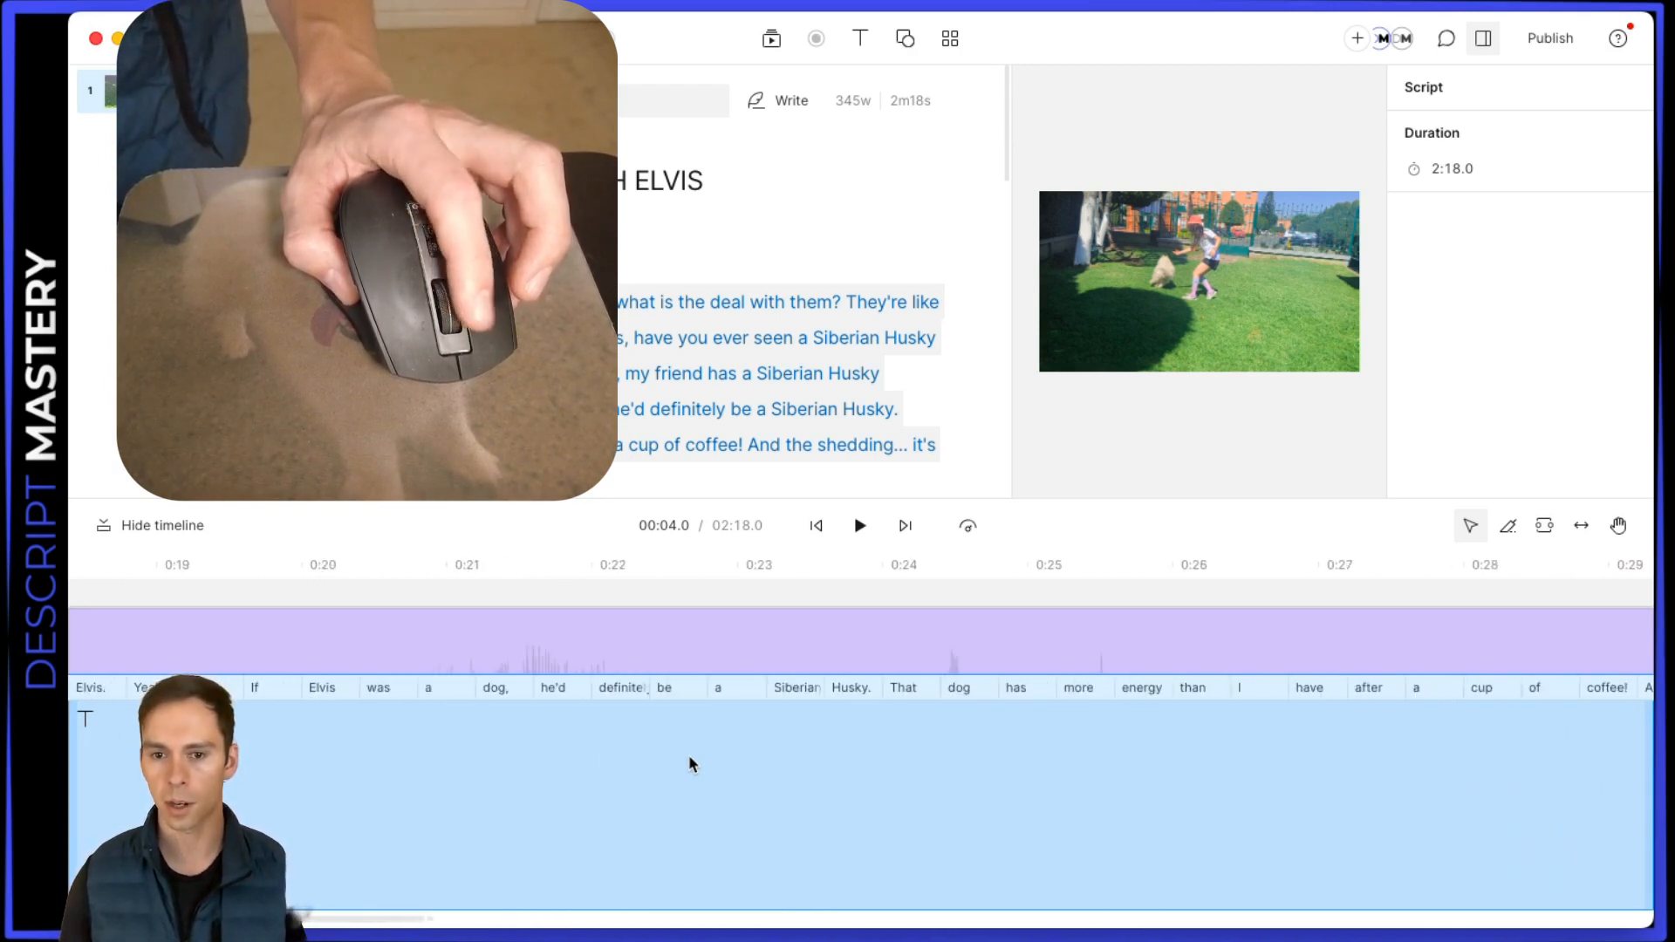
pyautogui.hscroll(5, 688, 764)
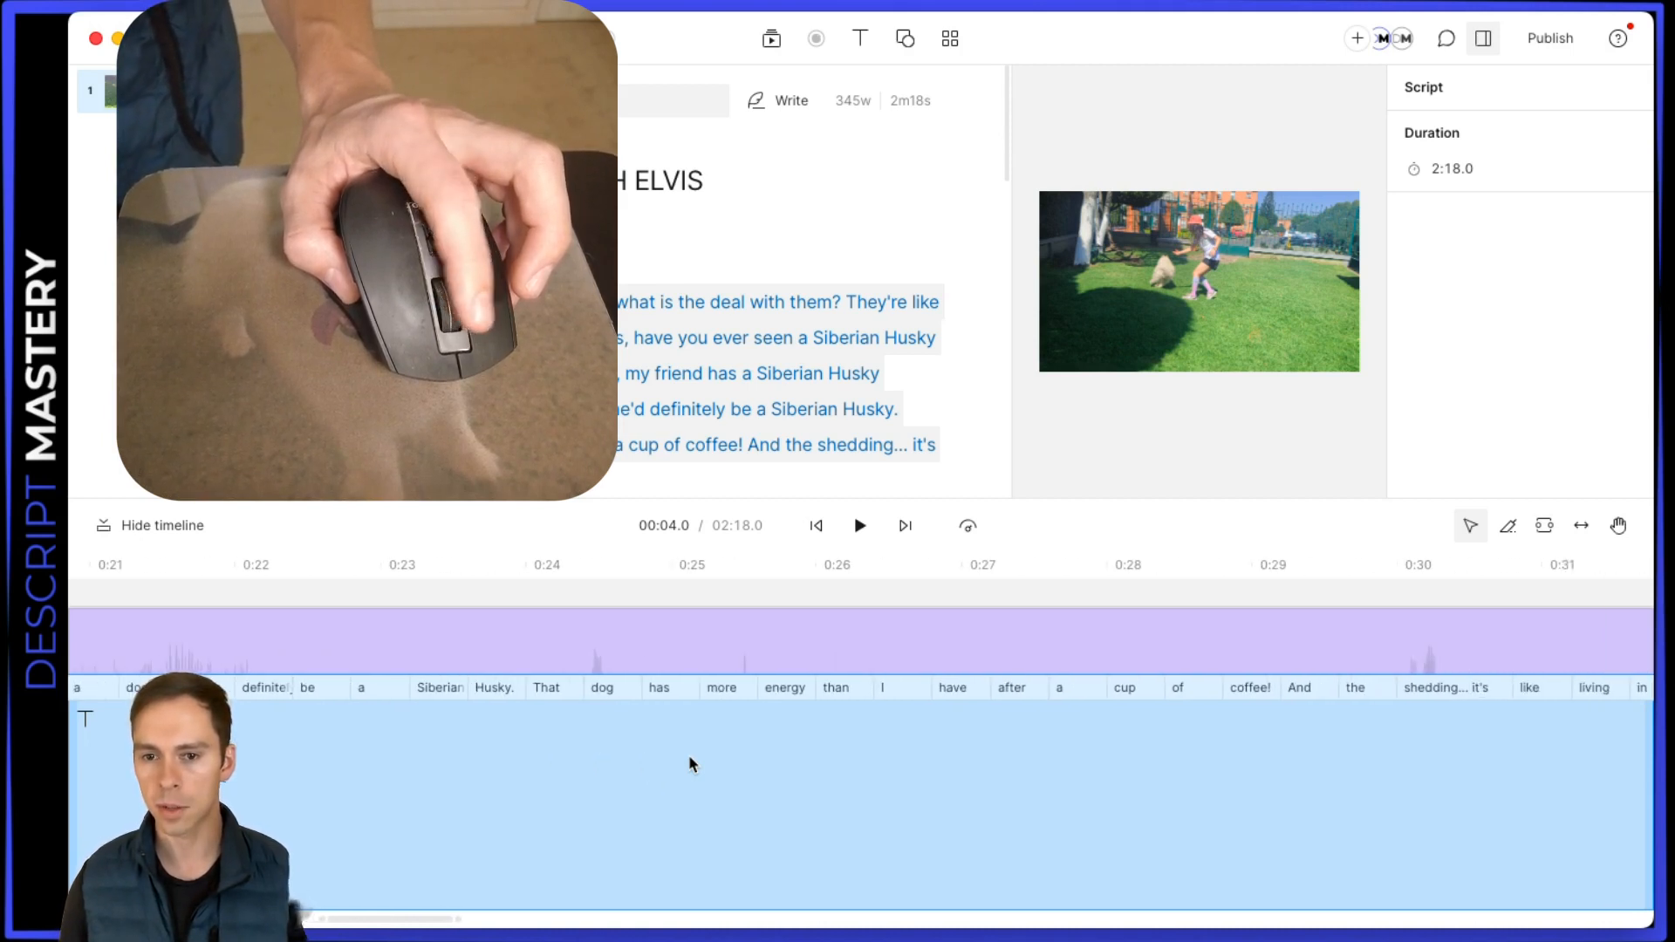
pyautogui.hscroll(2, 689, 764)
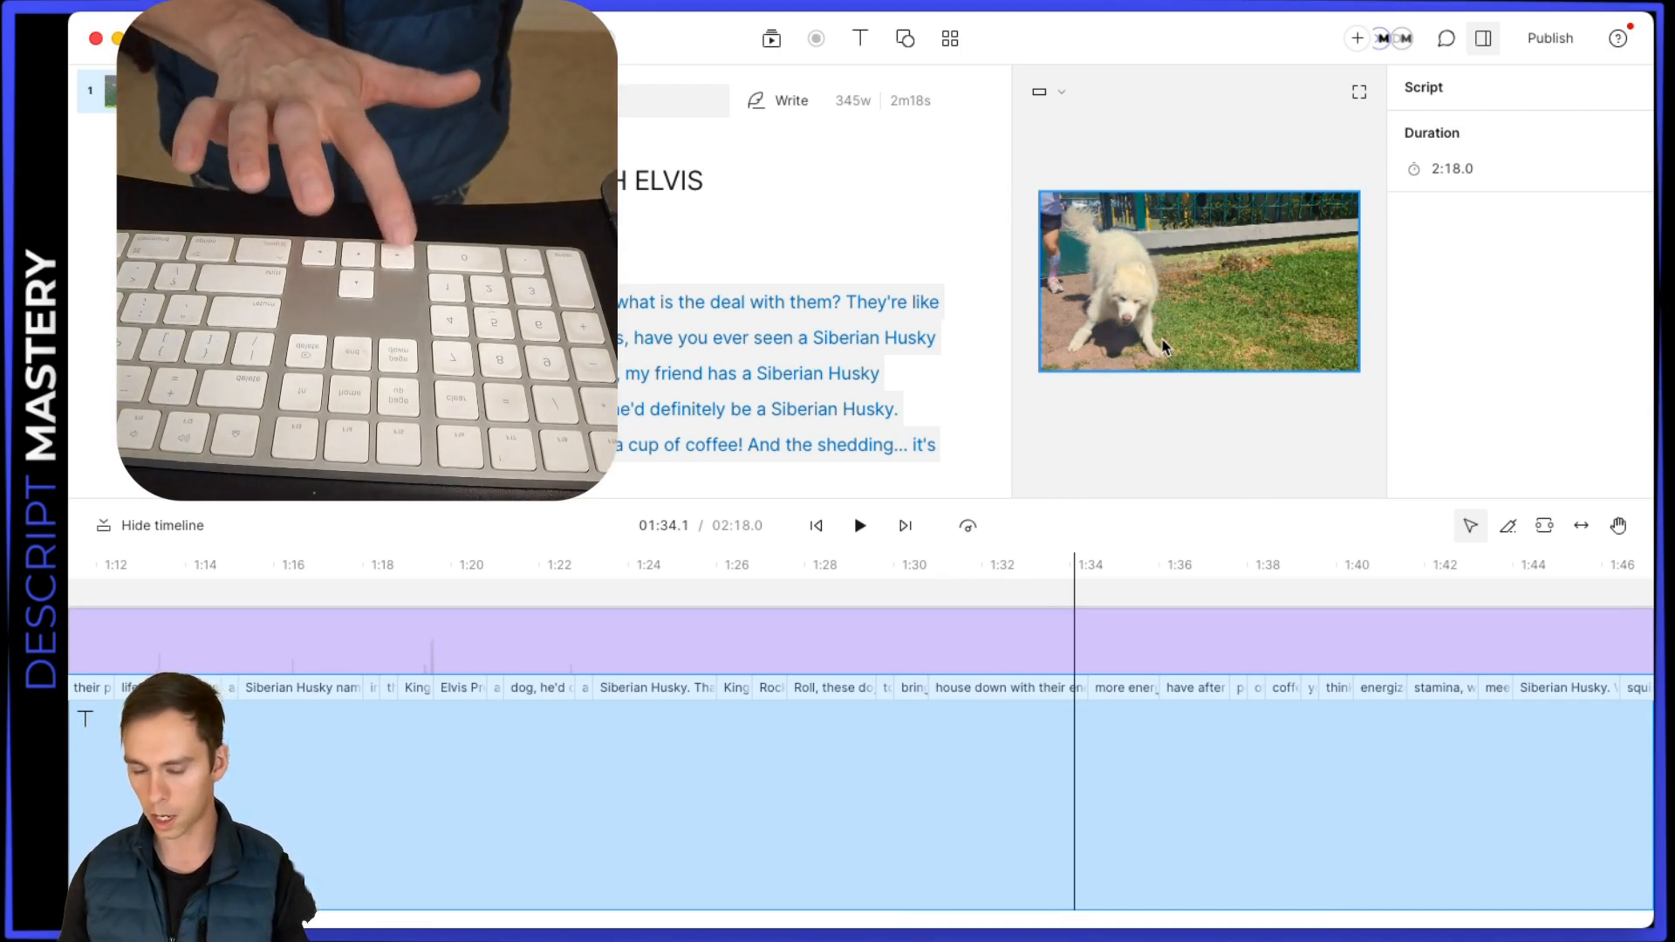
# Step the playhead forward frame by frame from 01:34.1 to 01:34.4
pyautogui.press('Right')
pyautogui.press('Right')
pyautogui.press('Right')
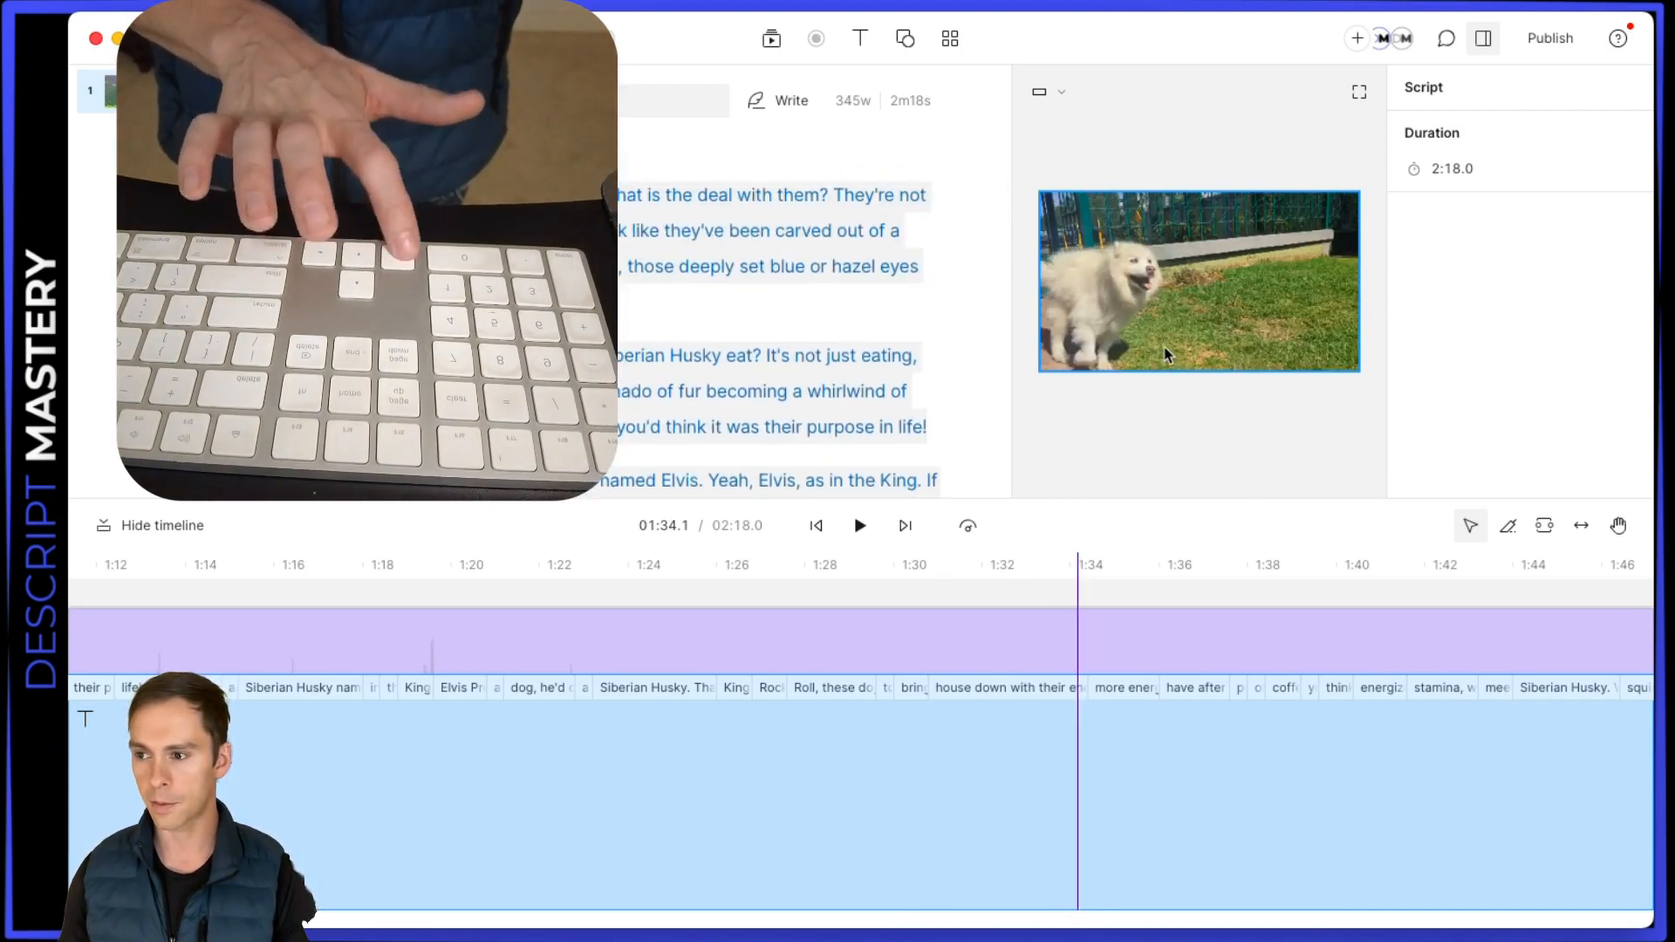
pyautogui.press('Right')
pyautogui.press('Right')
pyautogui.press('Right')
pyautogui.press('Right')
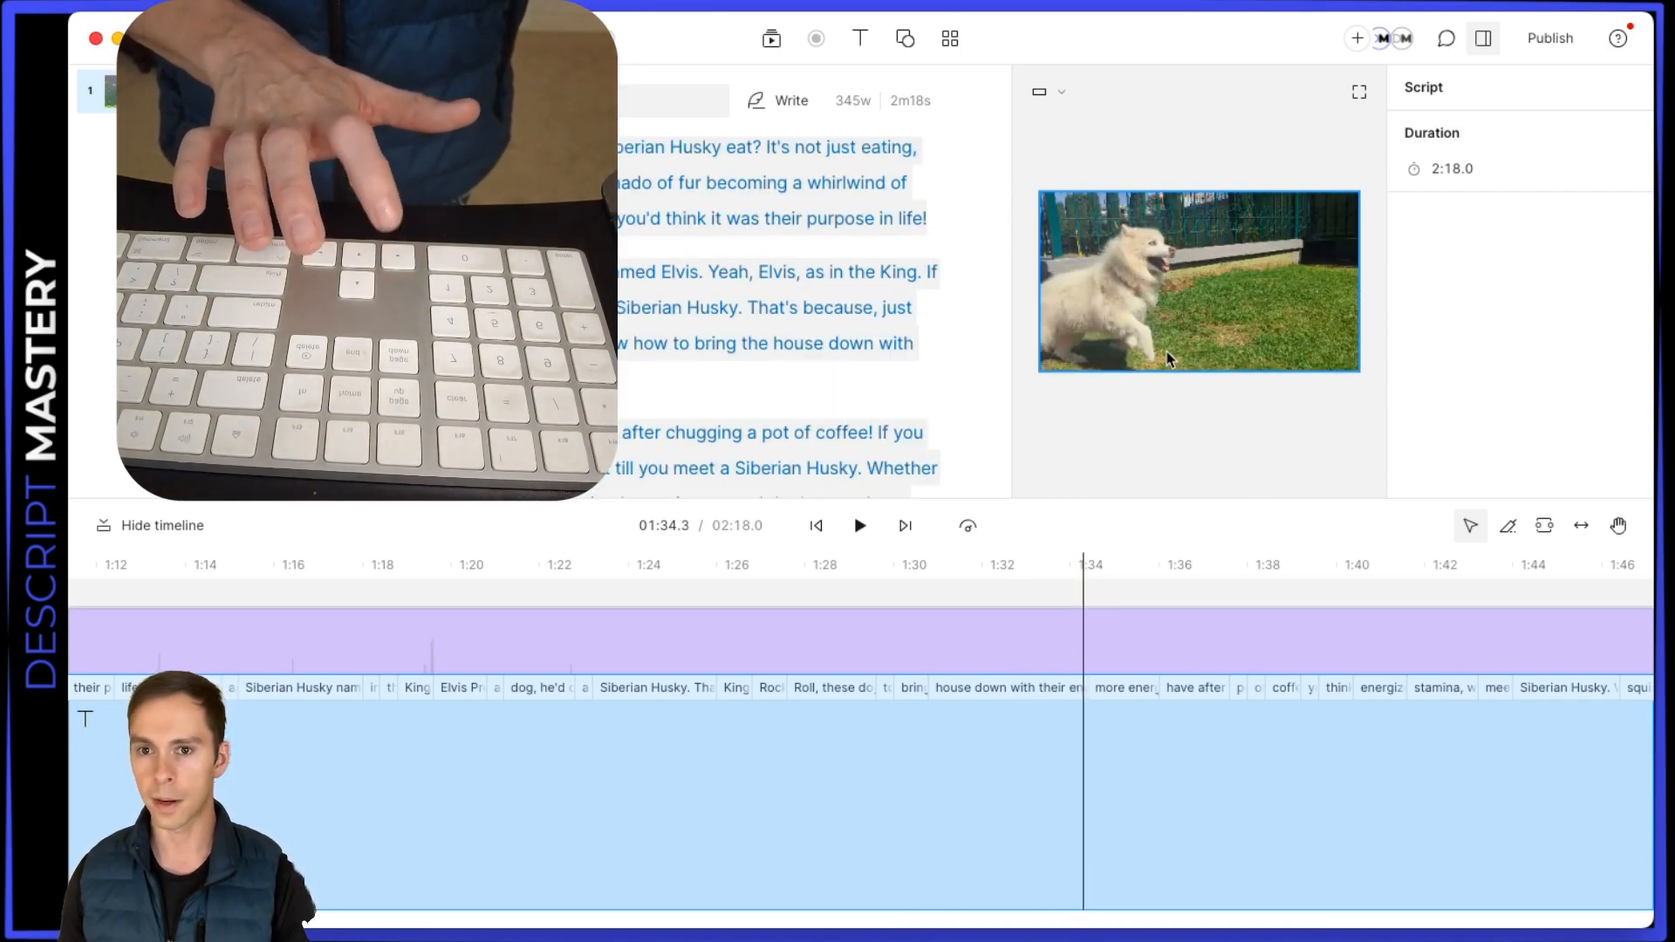
pyautogui.press('Right')
pyautogui.press('Right')
pyautogui.press('Right')
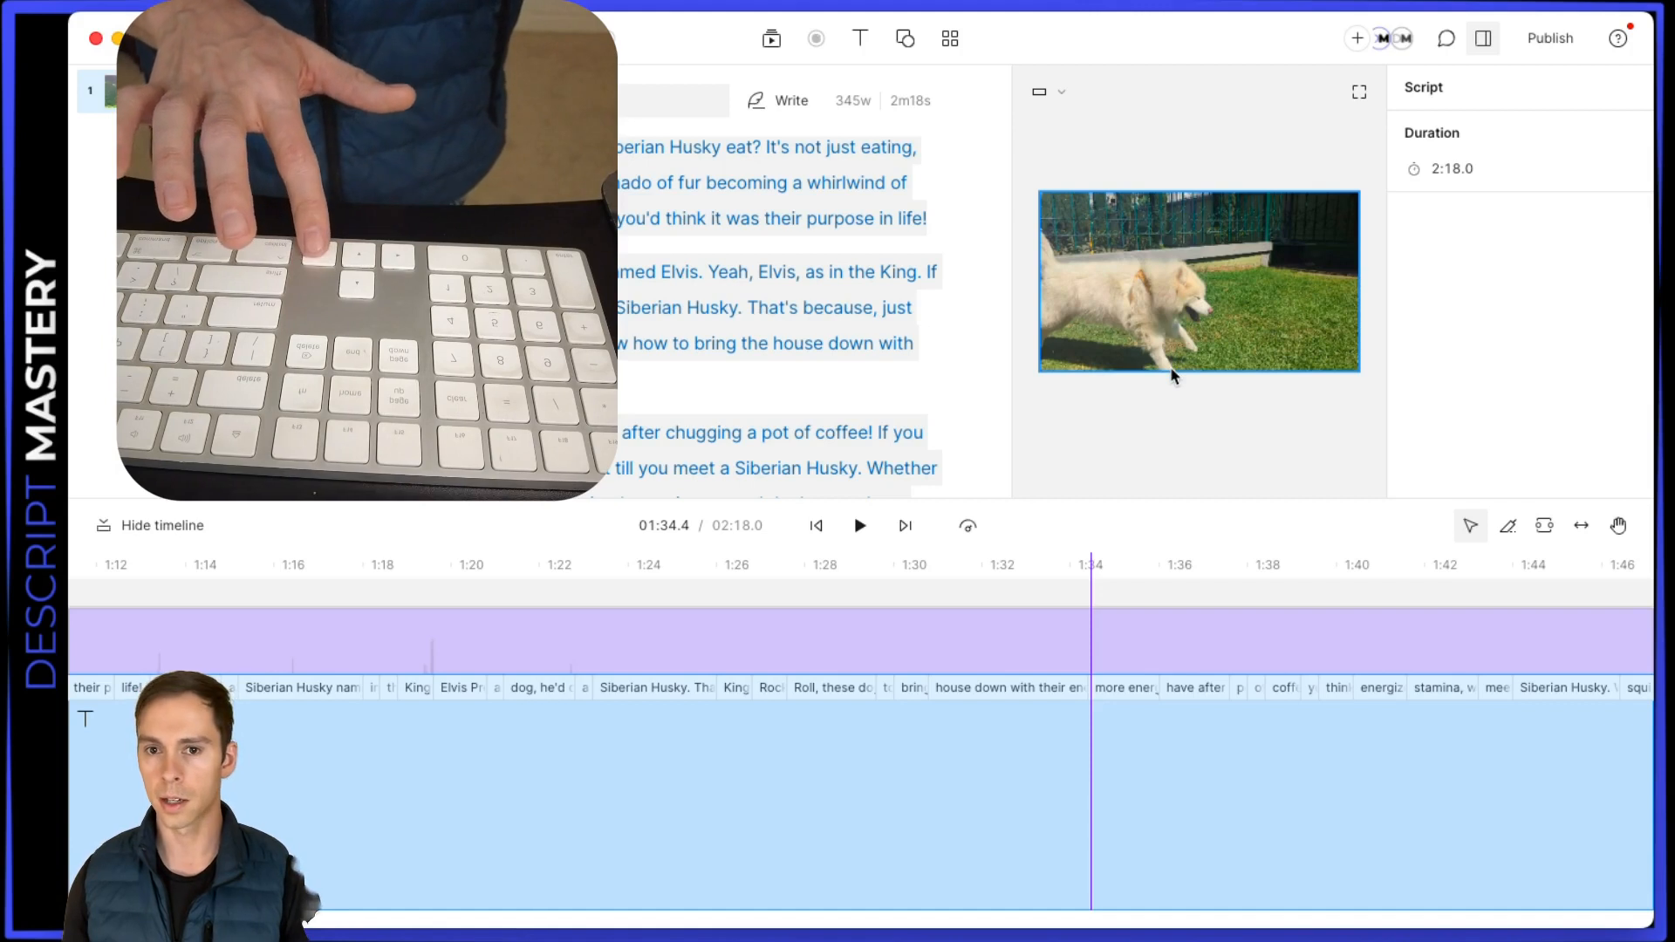
# Step the playhead back frame by frame to 01:34.1
pyautogui.press('Left')
pyautogui.press('Left')
pyautogui.press('Left')
pyautogui.press('Left')
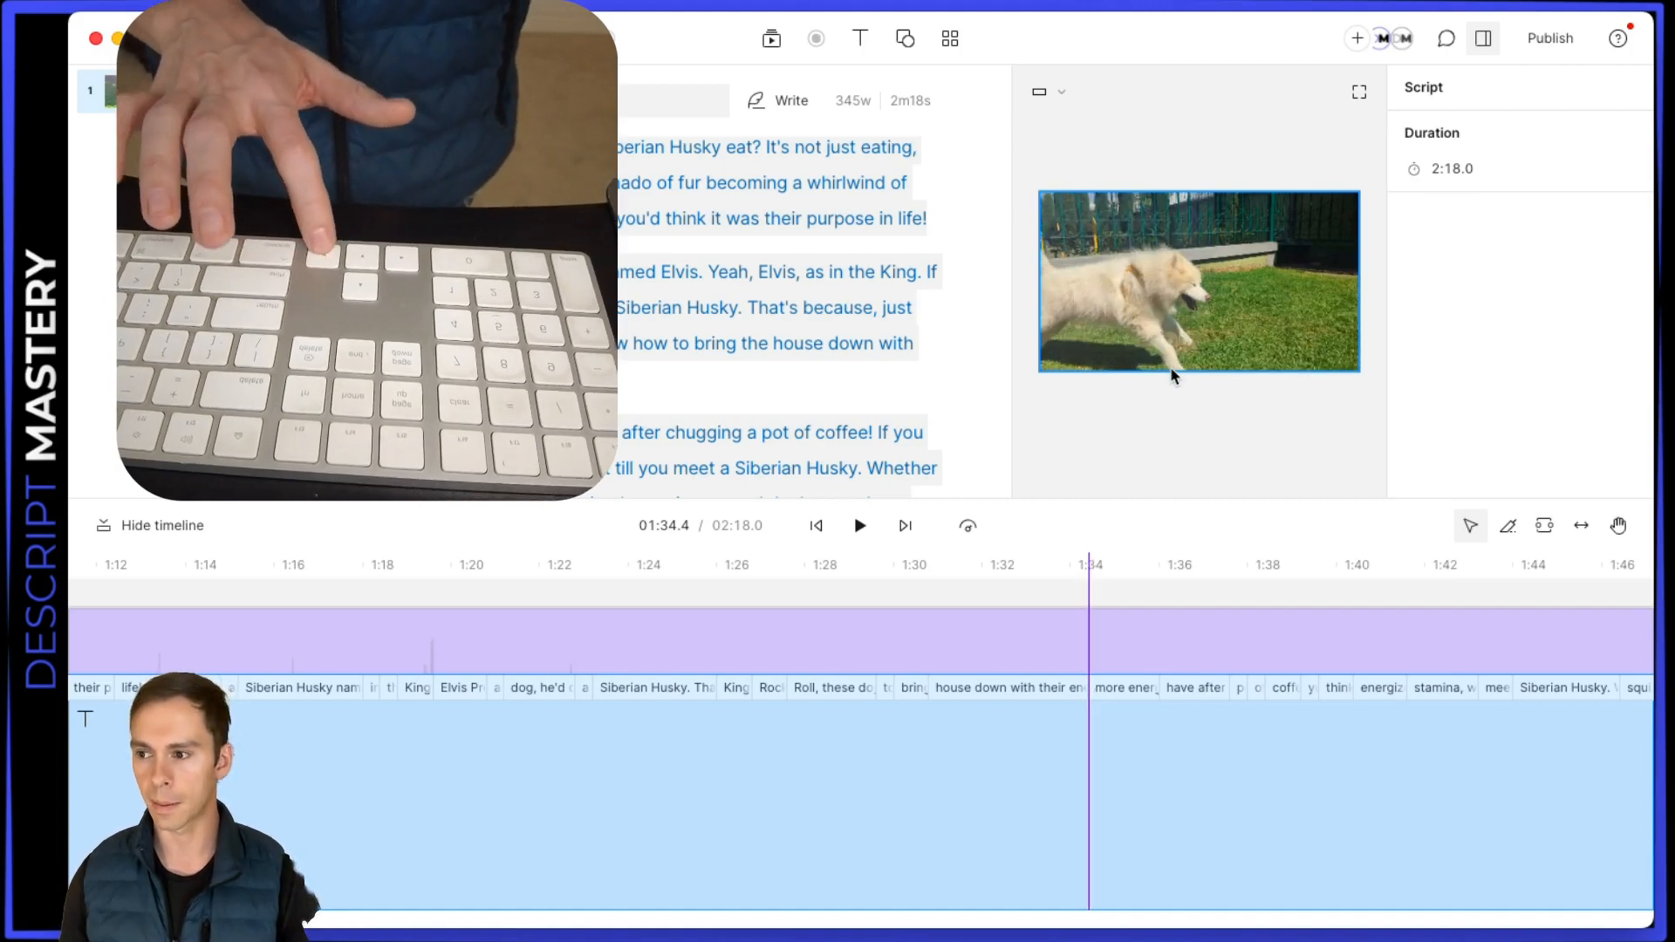
pyautogui.press('Left')
pyautogui.press('Left')
pyautogui.press('Left')
pyautogui.press('Left')
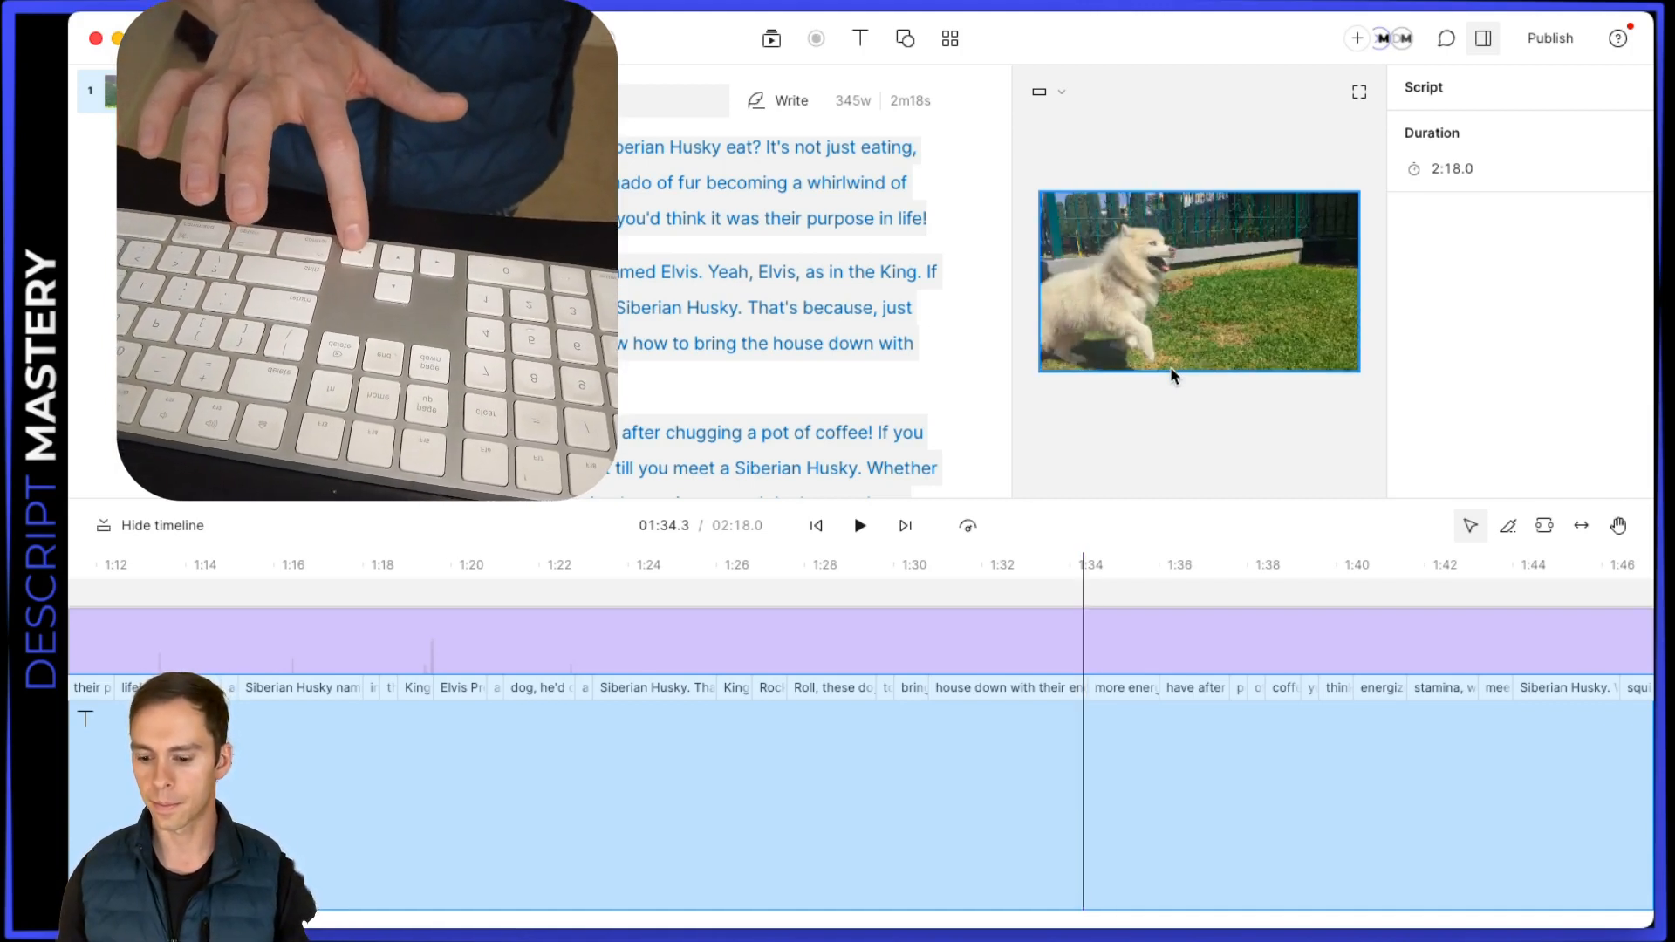
pyautogui.press('Left')
pyautogui.press('Left')
pyautogui.press('Left')
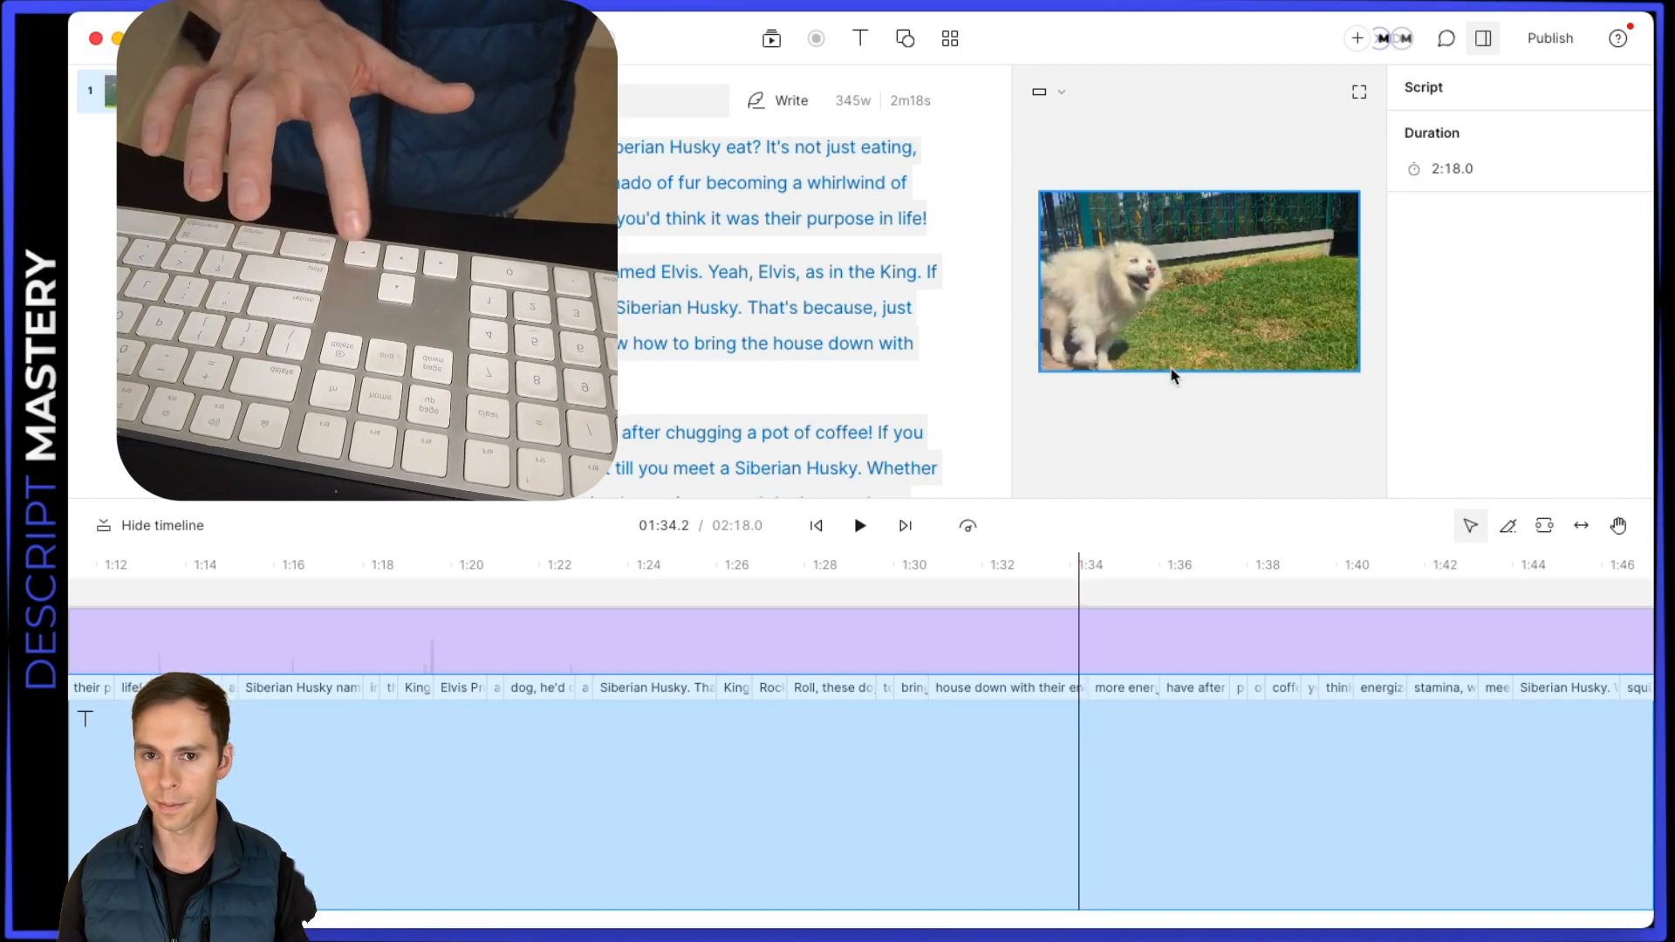
pyautogui.press('Left')
pyautogui.press('Left')
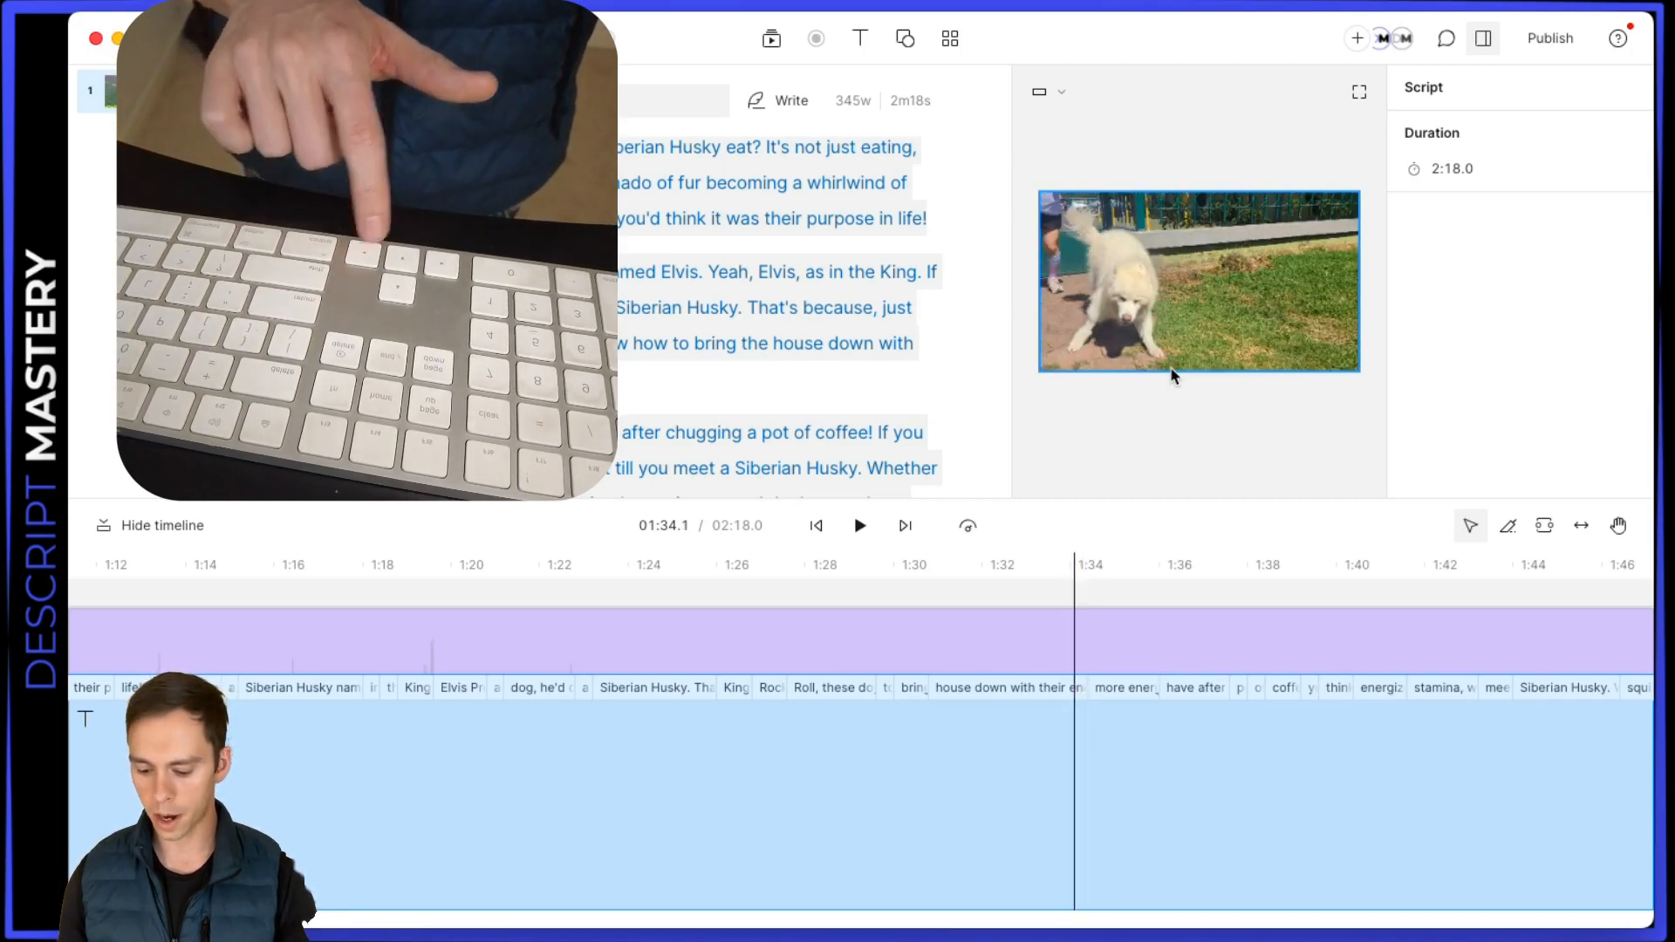
# Advance the playhead from 01:34.1 to 01:35.1 in larger increments
pyautogui.press('Right')
pyautogui.press('Right')
pyautogui.press('Right')
pyautogui.press('Right')
pyautogui.press('Right')
pyautogui.press('Right')
pyautogui.press('Right')
pyautogui.press('Right')
pyautogui.press('Right')
pyautogui.press('Right')
pyautogui.press('Right')
pyautogui.press('Right')
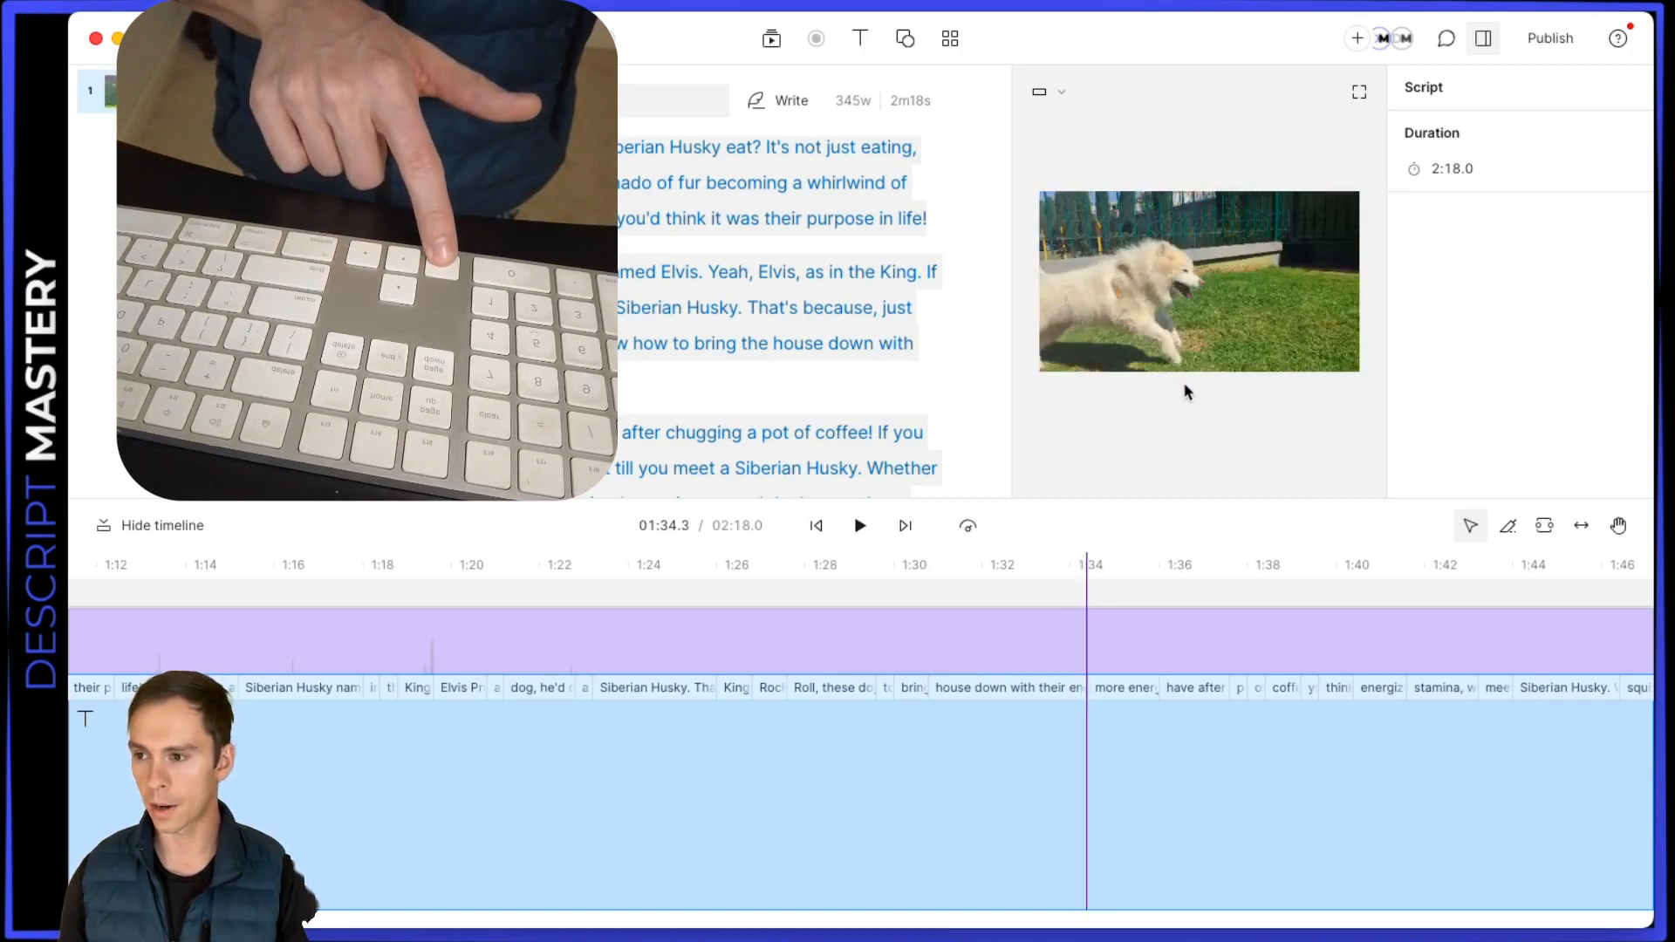
pyautogui.press('Right')
pyautogui.press('Right')
pyautogui.press('Right')
pyautogui.press('Right')
pyautogui.press('Right')
pyautogui.press('Right')
pyautogui.press('Right')
pyautogui.press('Right')
pyautogui.press('Right')
pyautogui.press('Right')
pyautogui.press('Right')
pyautogui.press('Right')
pyautogui.press('Right')
pyautogui.press('Right')
pyautogui.press('Right')
pyautogui.press('Right')
pyautogui.press('Right')
pyautogui.press('Right')
pyautogui.press('Right')
pyautogui.press('Right')
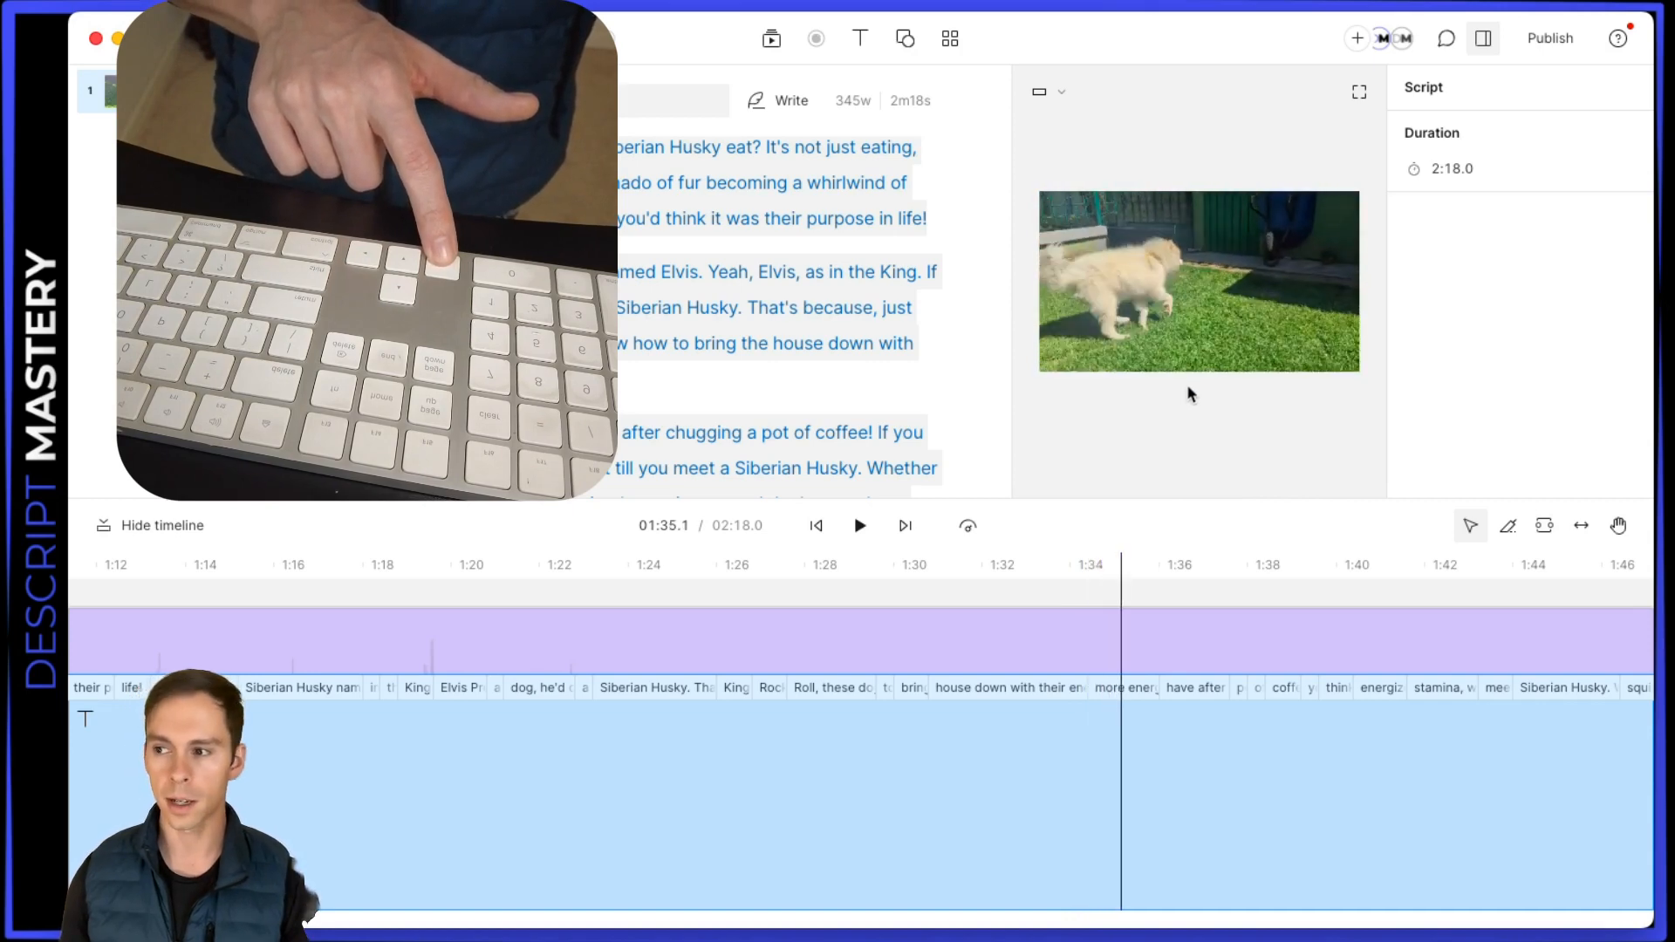
# Move the playhead back from 01:35.1 past 01:34.3 in larger increments
pyautogui.press('Left')
pyautogui.press('Left')
pyautogui.press('Left')
pyautogui.press('Left')
pyautogui.press('Left')
pyautogui.press('Left')
pyautogui.press('Left')
pyautogui.press('Left')
pyautogui.press('Left')
pyautogui.press('Left')
pyautogui.press('Left')
pyautogui.press('Left')
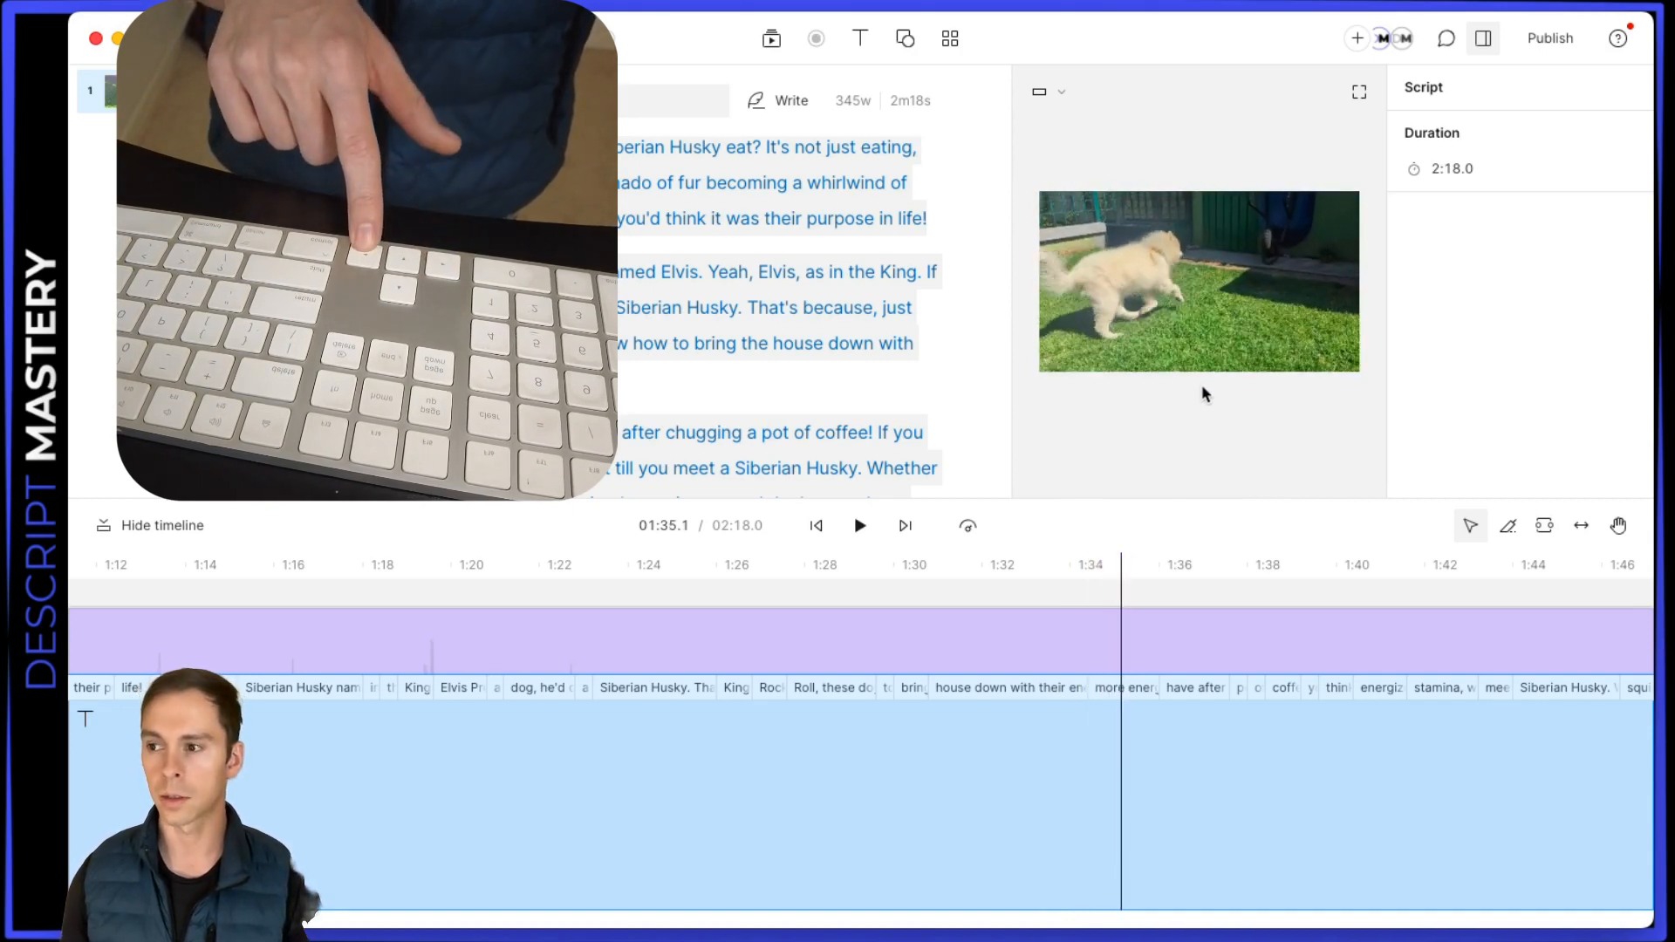
pyautogui.press('Left')
pyautogui.press('Left')
pyautogui.press('Left')
pyautogui.press('Left')
pyautogui.press('Left')
pyautogui.press('Left')
pyautogui.press('Left')
pyautogui.press('Left')
pyautogui.press('Left')
pyautogui.press('Left')
pyautogui.press('Left')
pyautogui.press('Left')
pyautogui.press('Left')
pyautogui.press('Left')
pyautogui.press('Left')
pyautogui.press('Left')
pyautogui.press('Left')
pyautogui.press('Left')
pyautogui.press('Left')
pyautogui.press('Left')
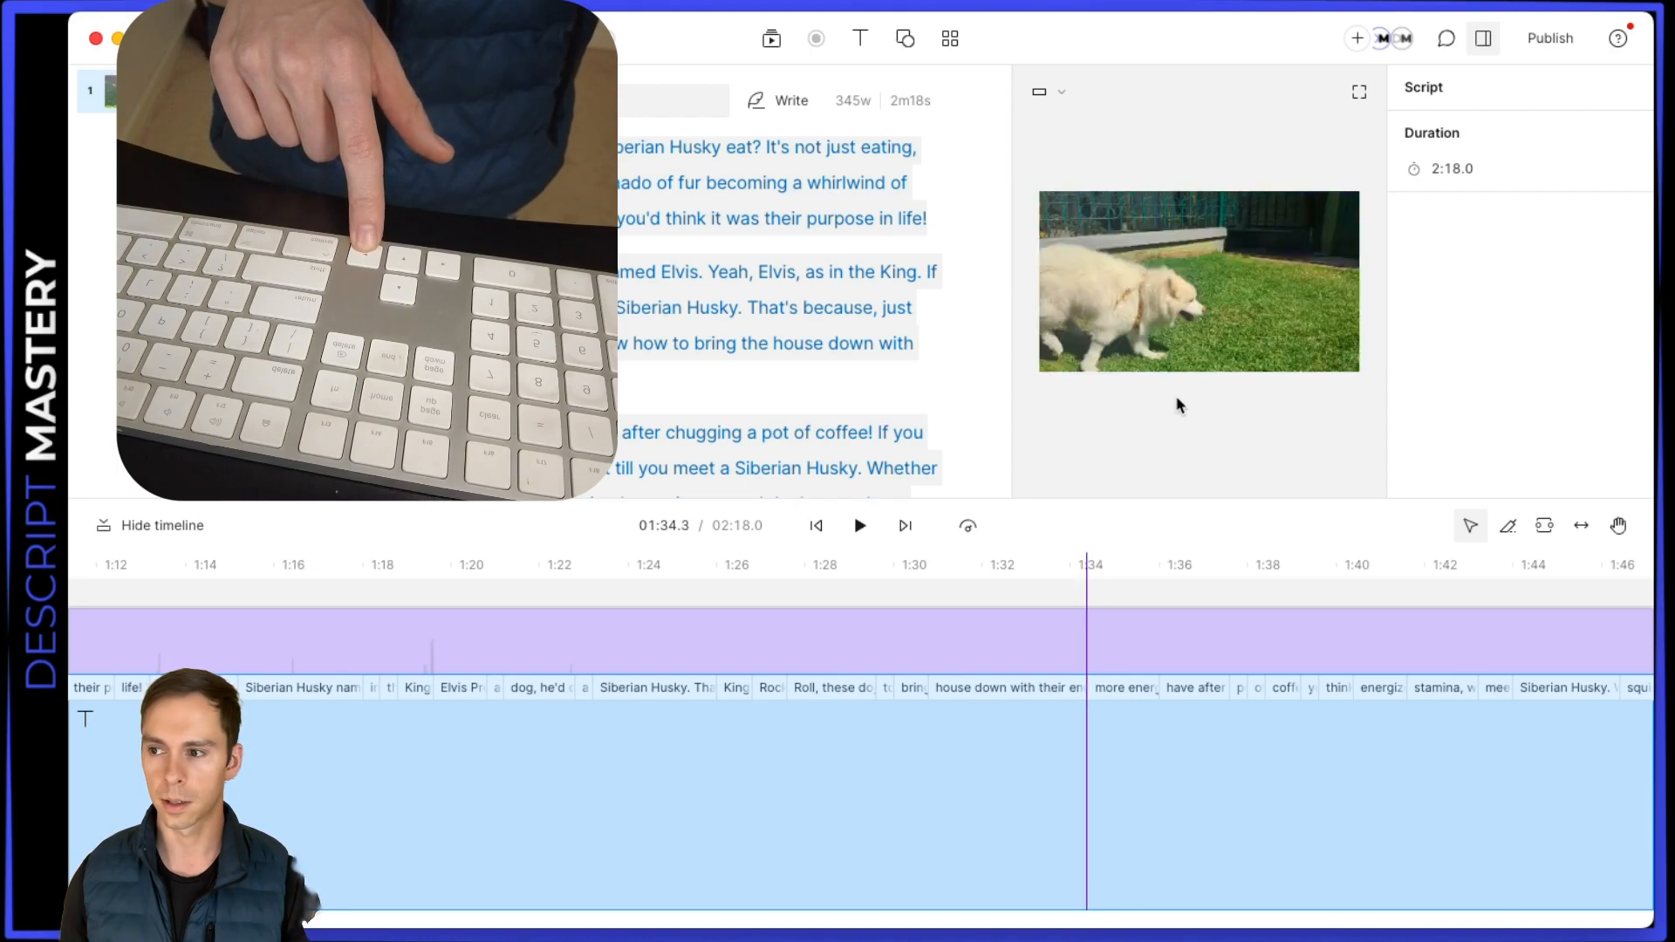
pyautogui.press('Left')
pyautogui.press('Left')
pyautogui.press('Left')
pyautogui.press('Left')
pyautogui.press('Left')
pyautogui.press('Left')
pyautogui.press('Left')
pyautogui.press('Left')
pyautogui.press('Left')
pyautogui.press('Left')
pyautogui.press('Left')
pyautogui.press('Left')
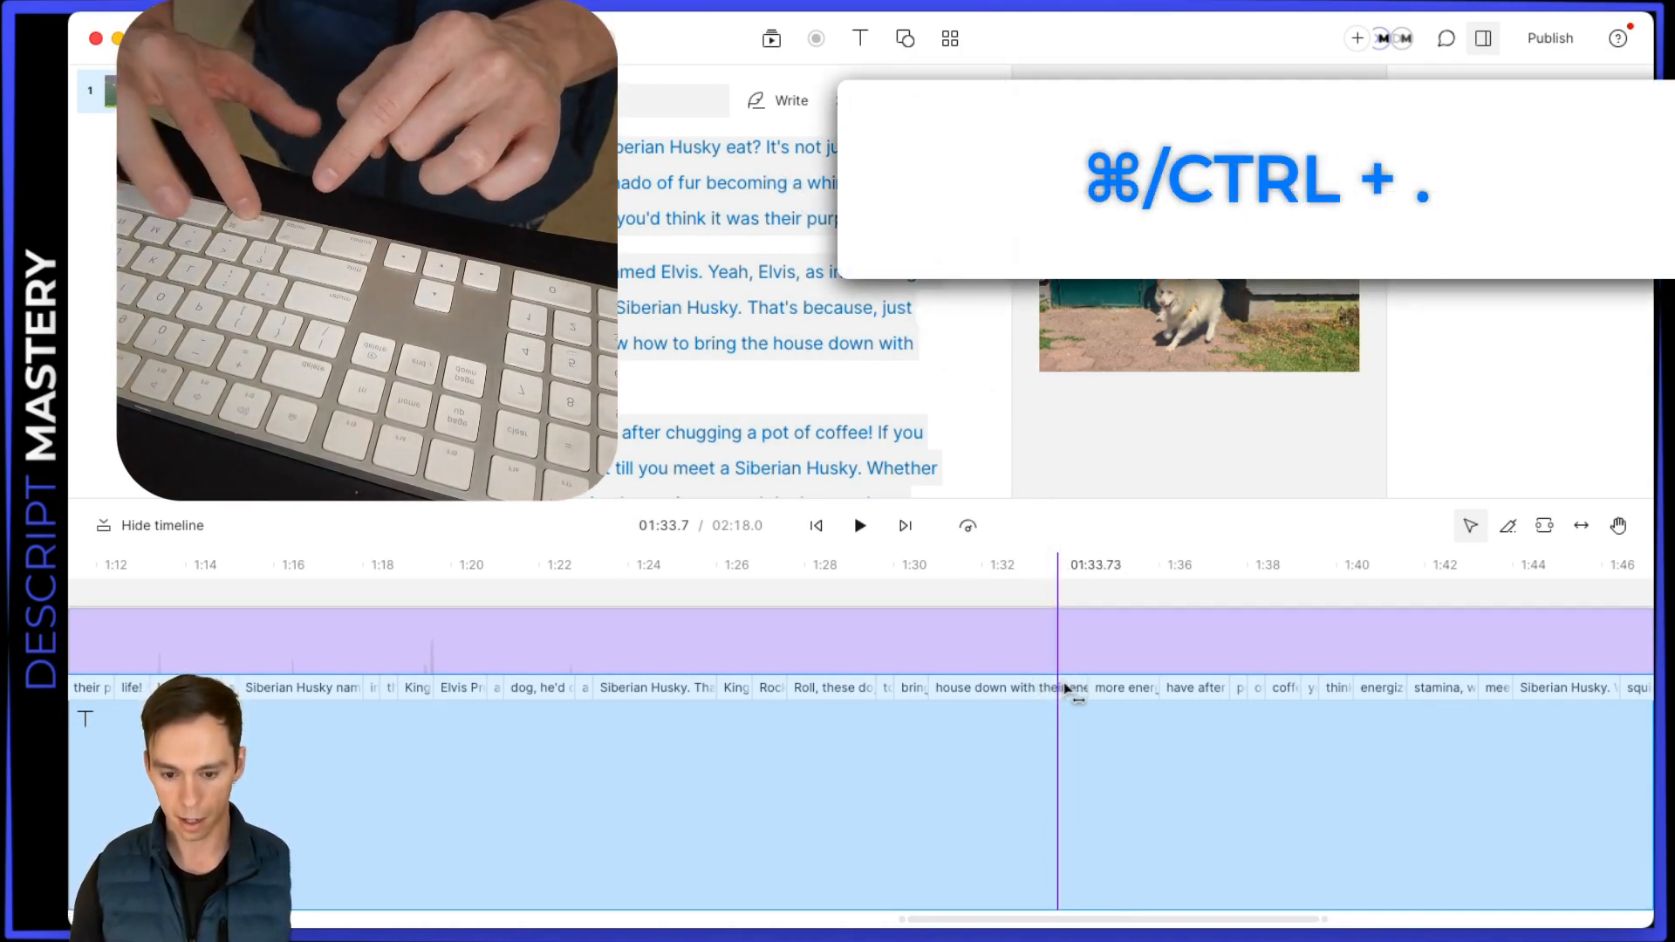
# Expand the video canvas to fill the workspace and collapse it back to the normal layout, twice
pyautogui.press('super+period')
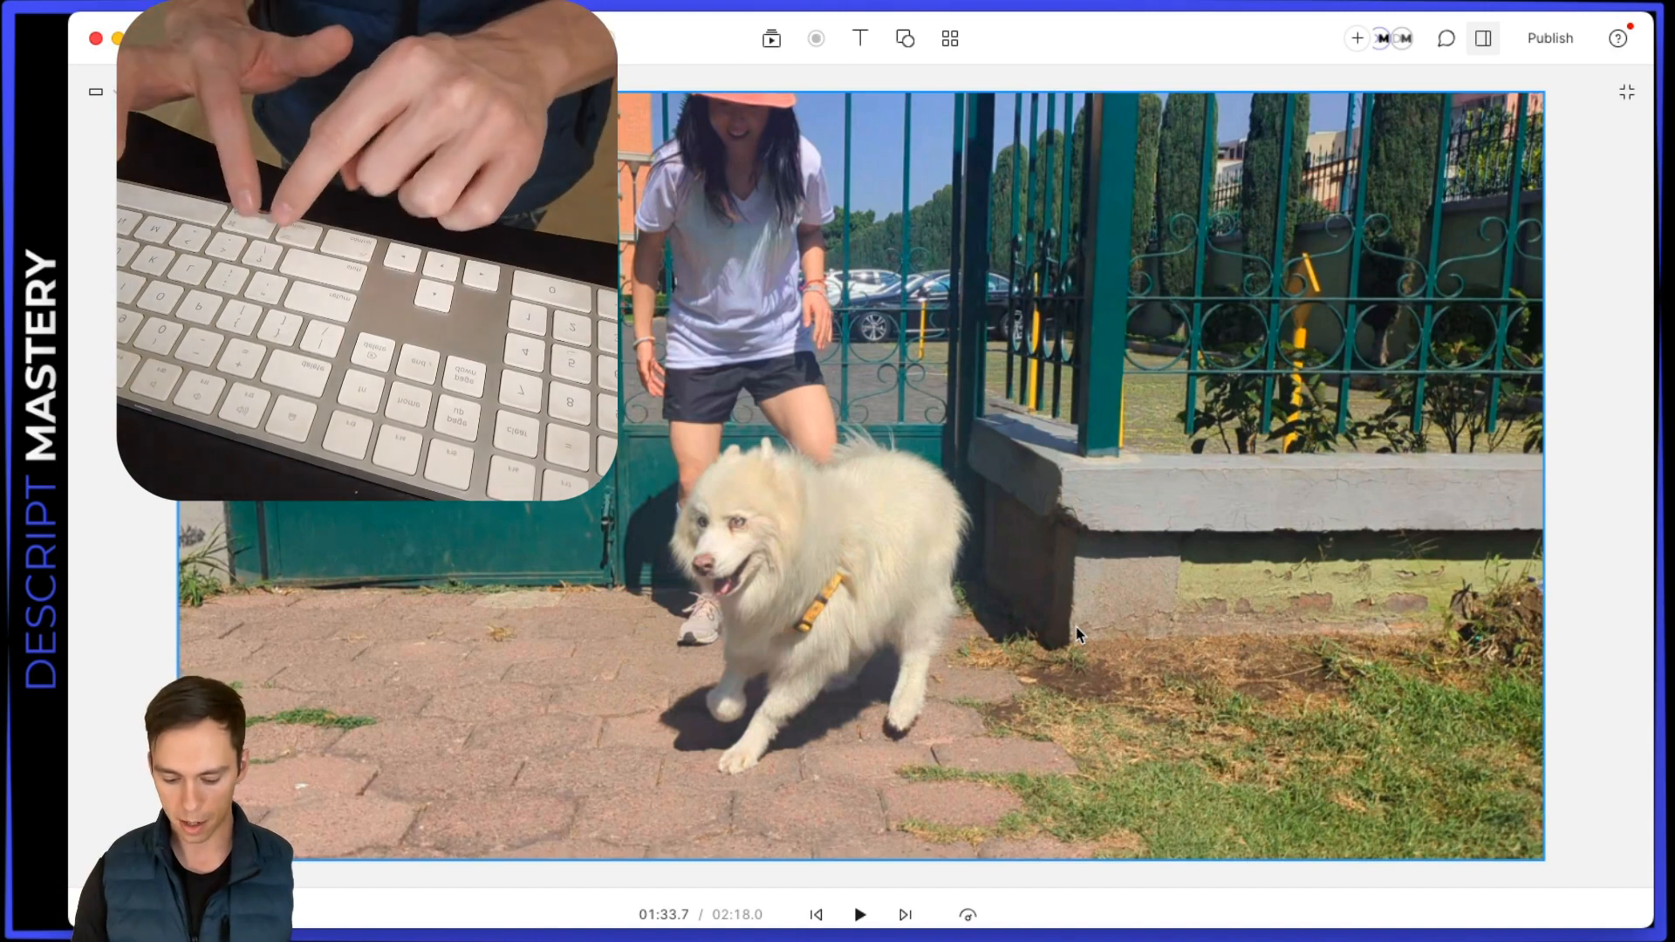
pyautogui.press('super+period')
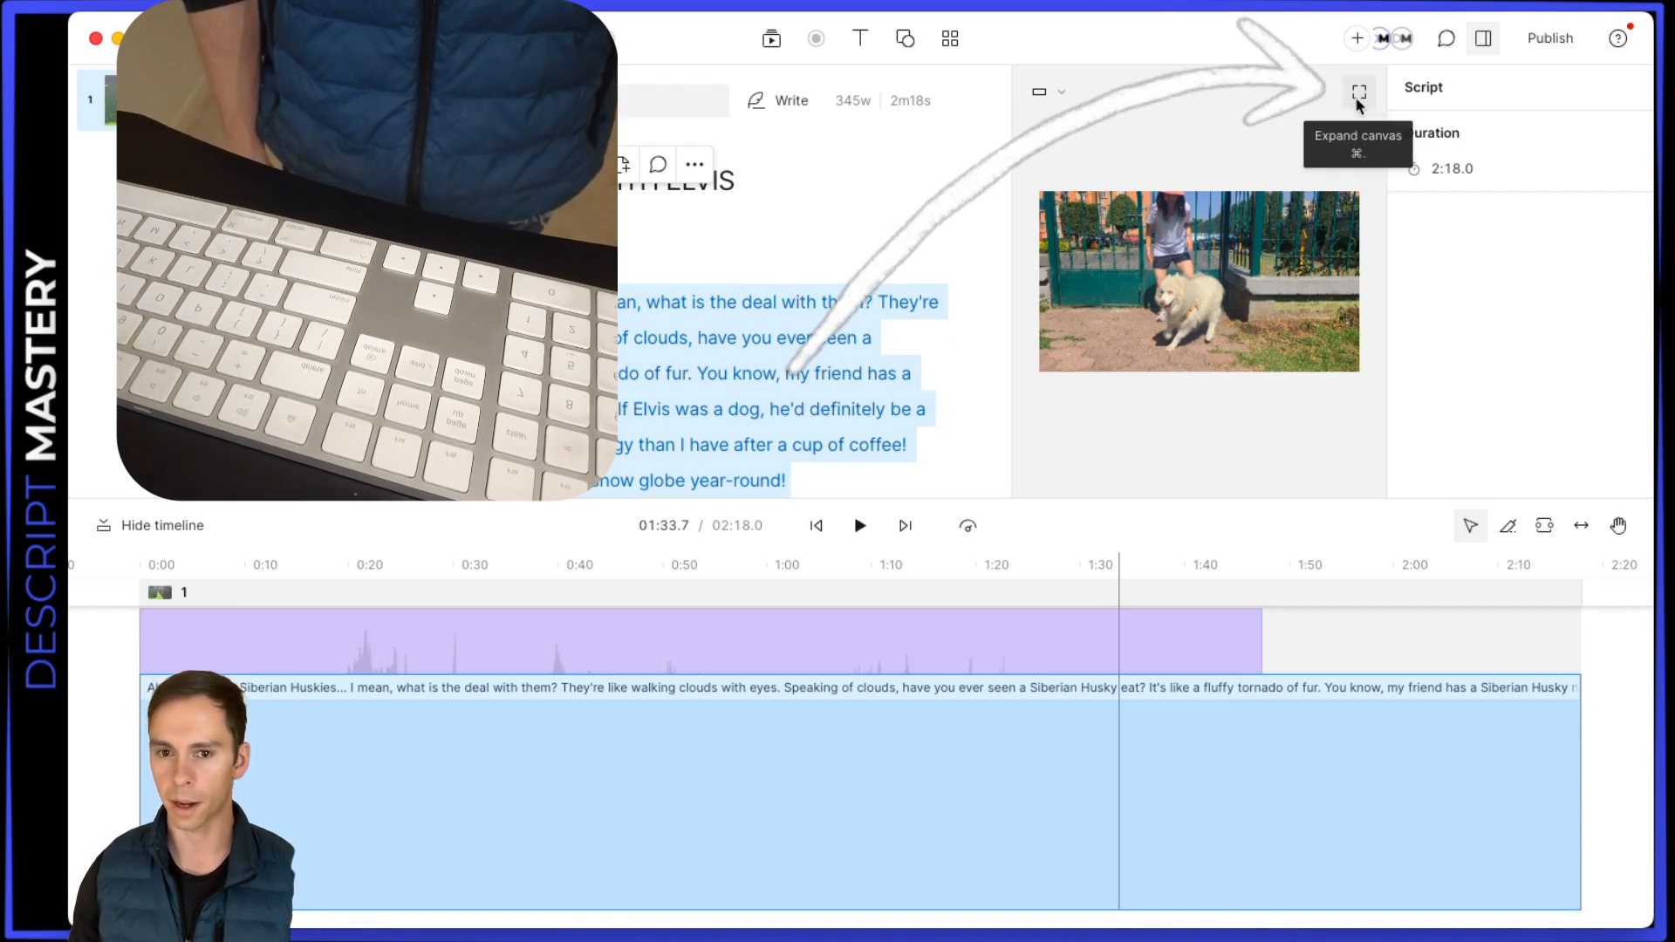
pyautogui.click(1359, 92)
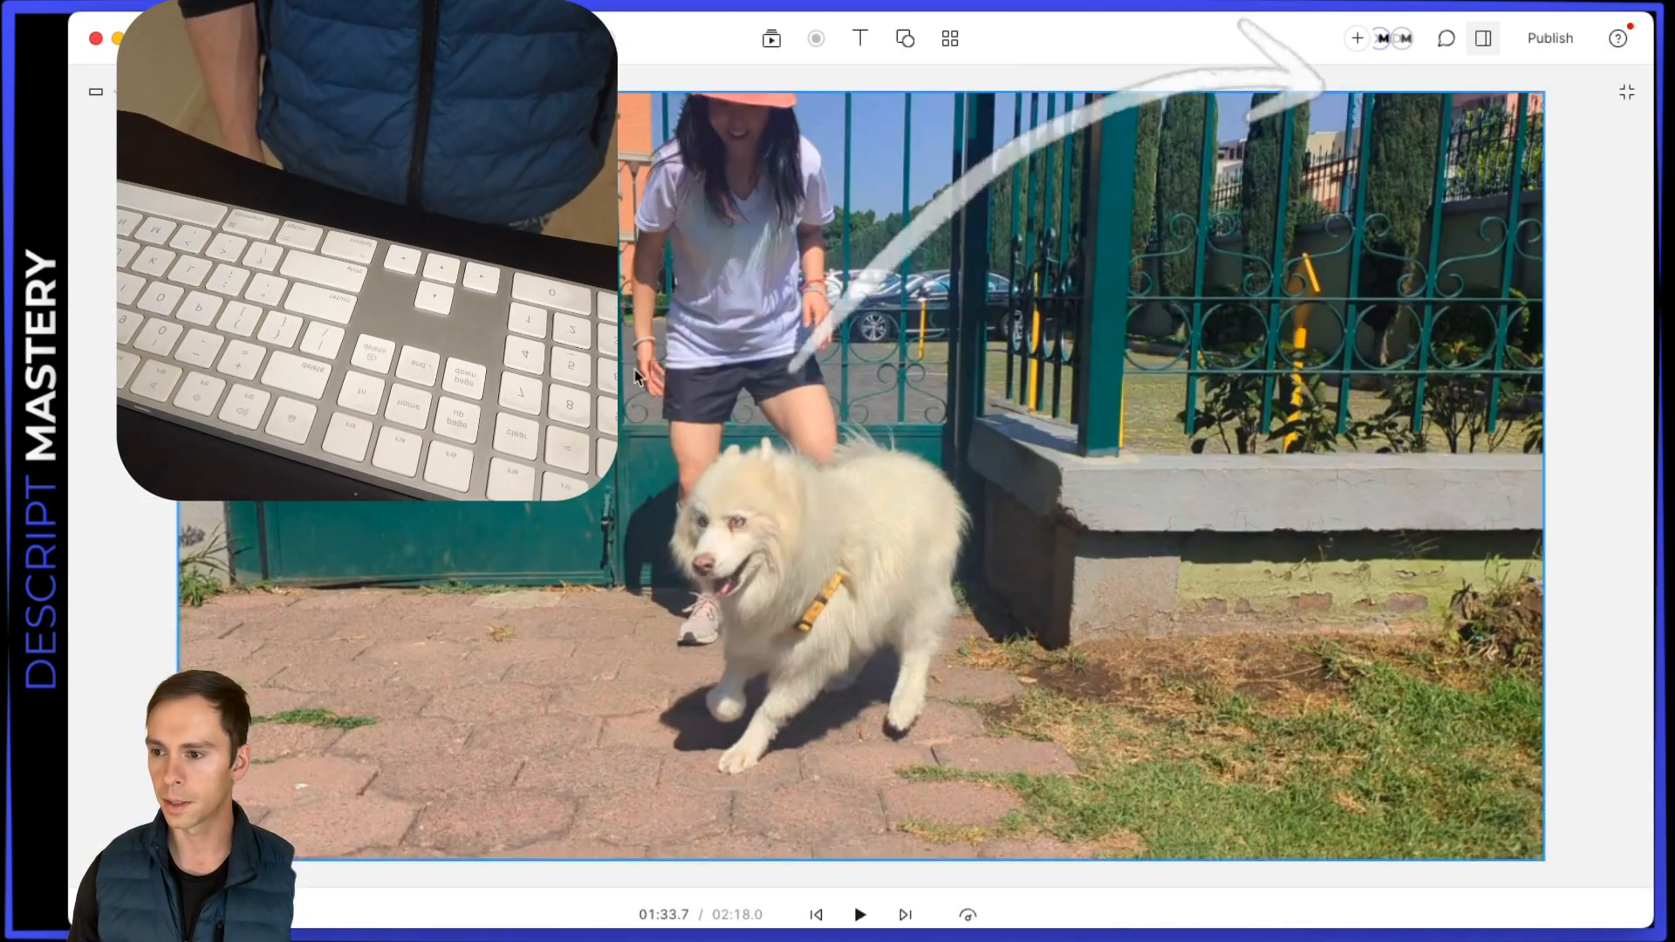
pyautogui.click(1621, 96)
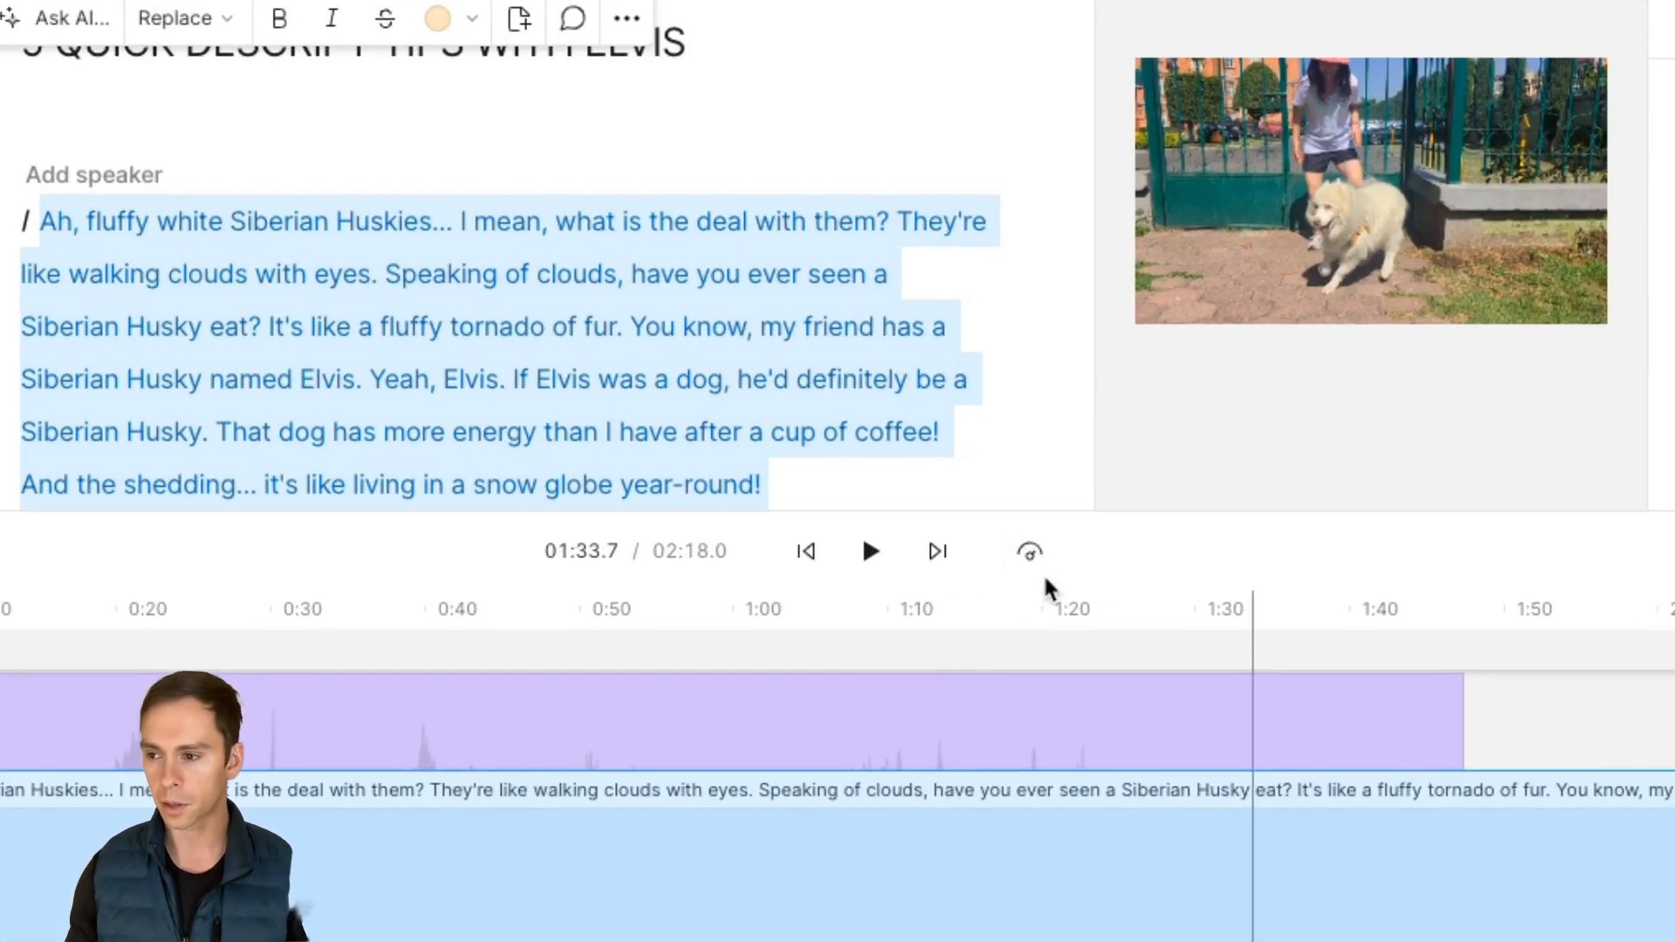
# Set the playback speed to 2x and preview the video from 01:33.7, pausing at 01:39.7
pyautogui.click(1029, 558)
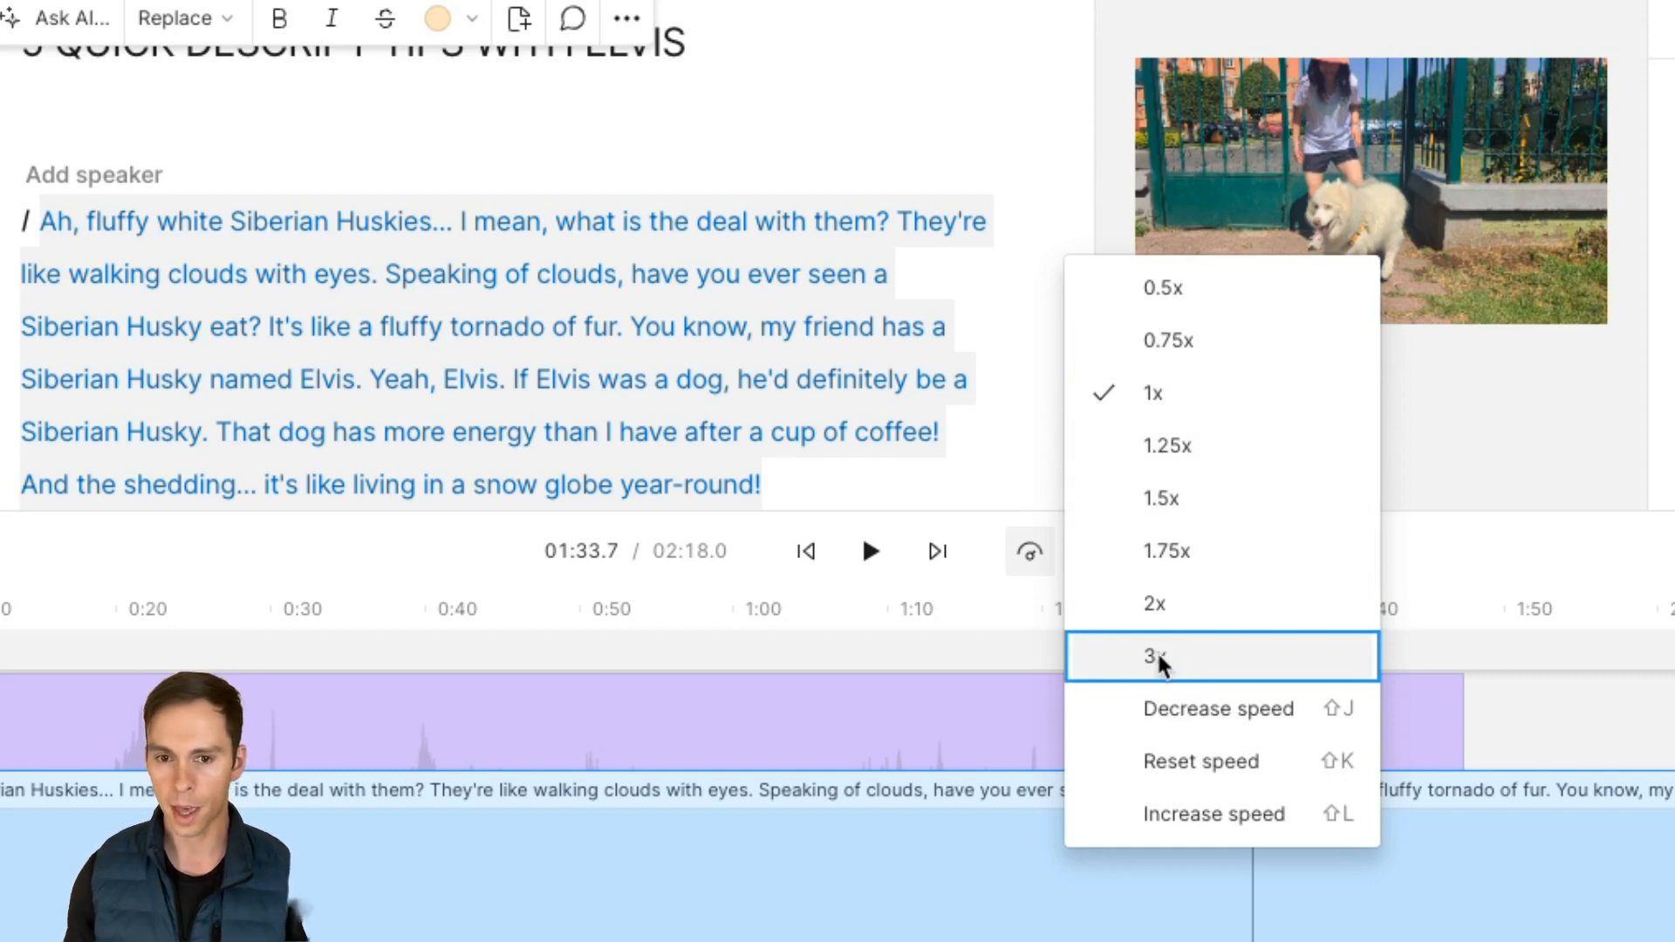
pyautogui.click(1156, 604)
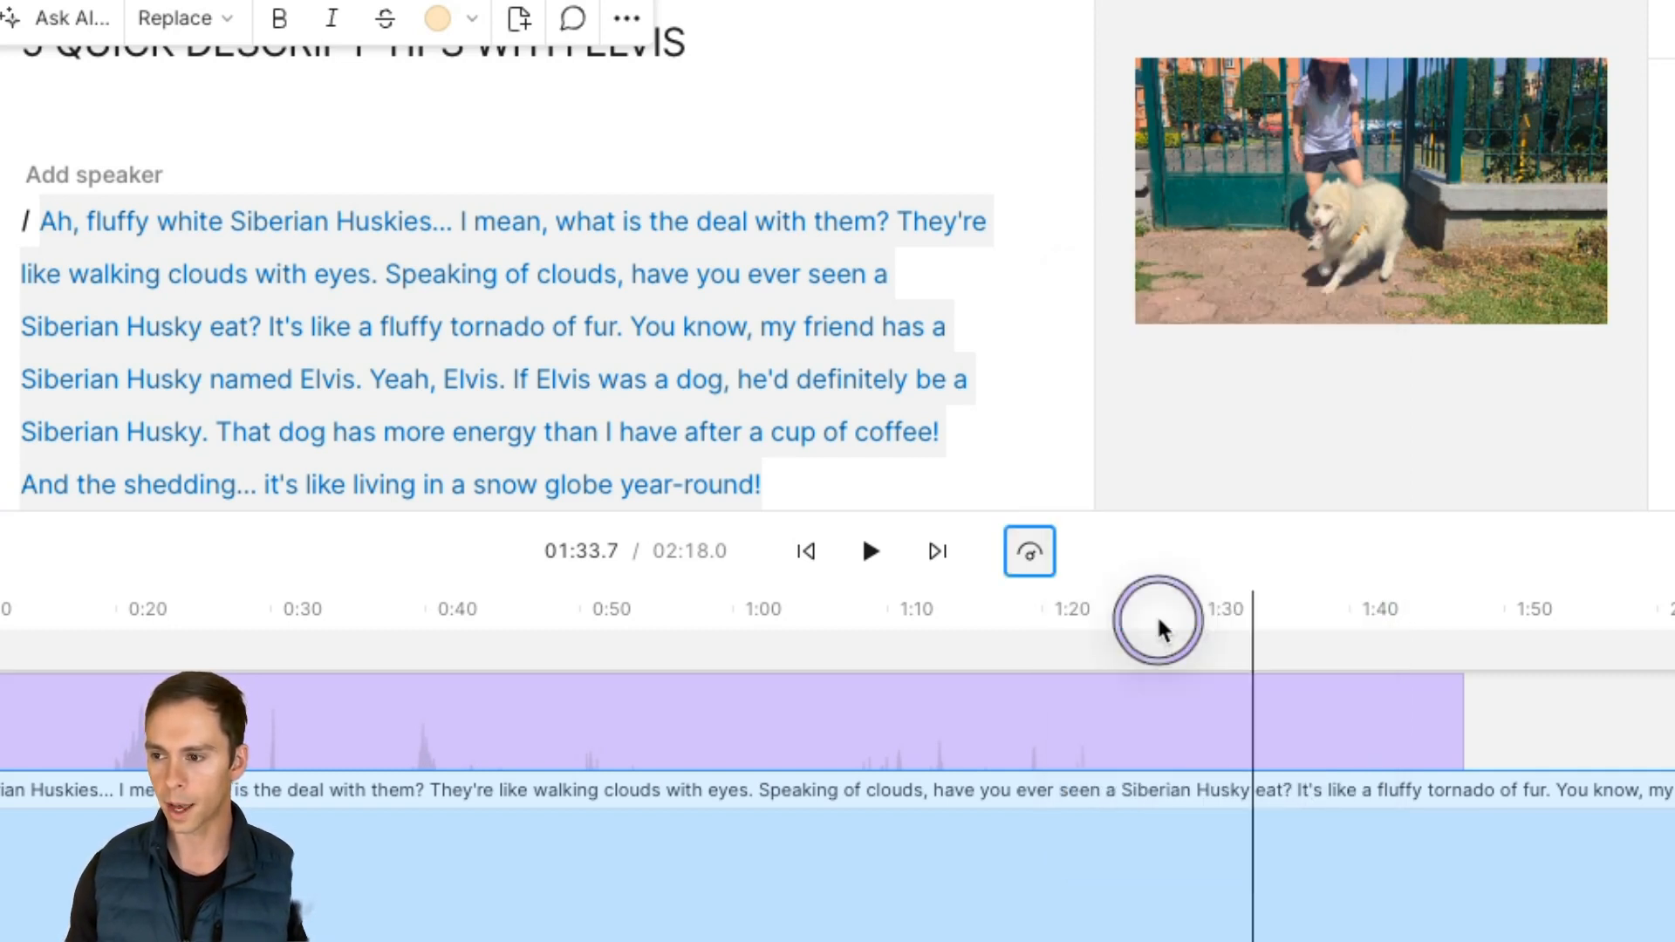
pyautogui.click(872, 558)
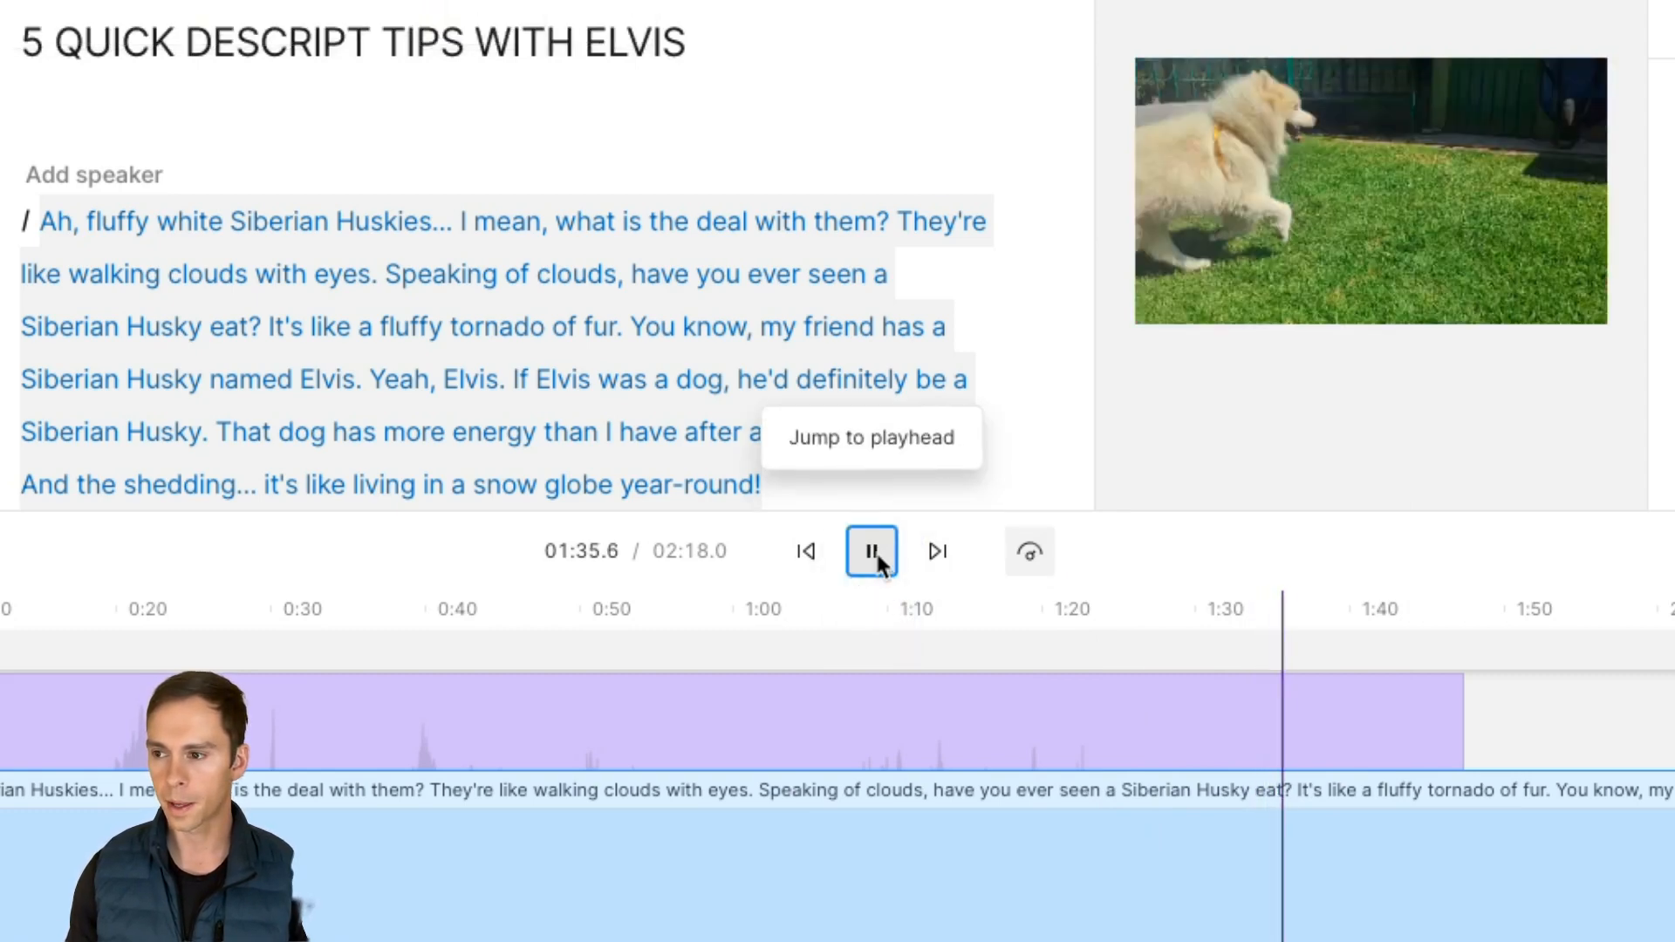
pyautogui.click(870, 559)
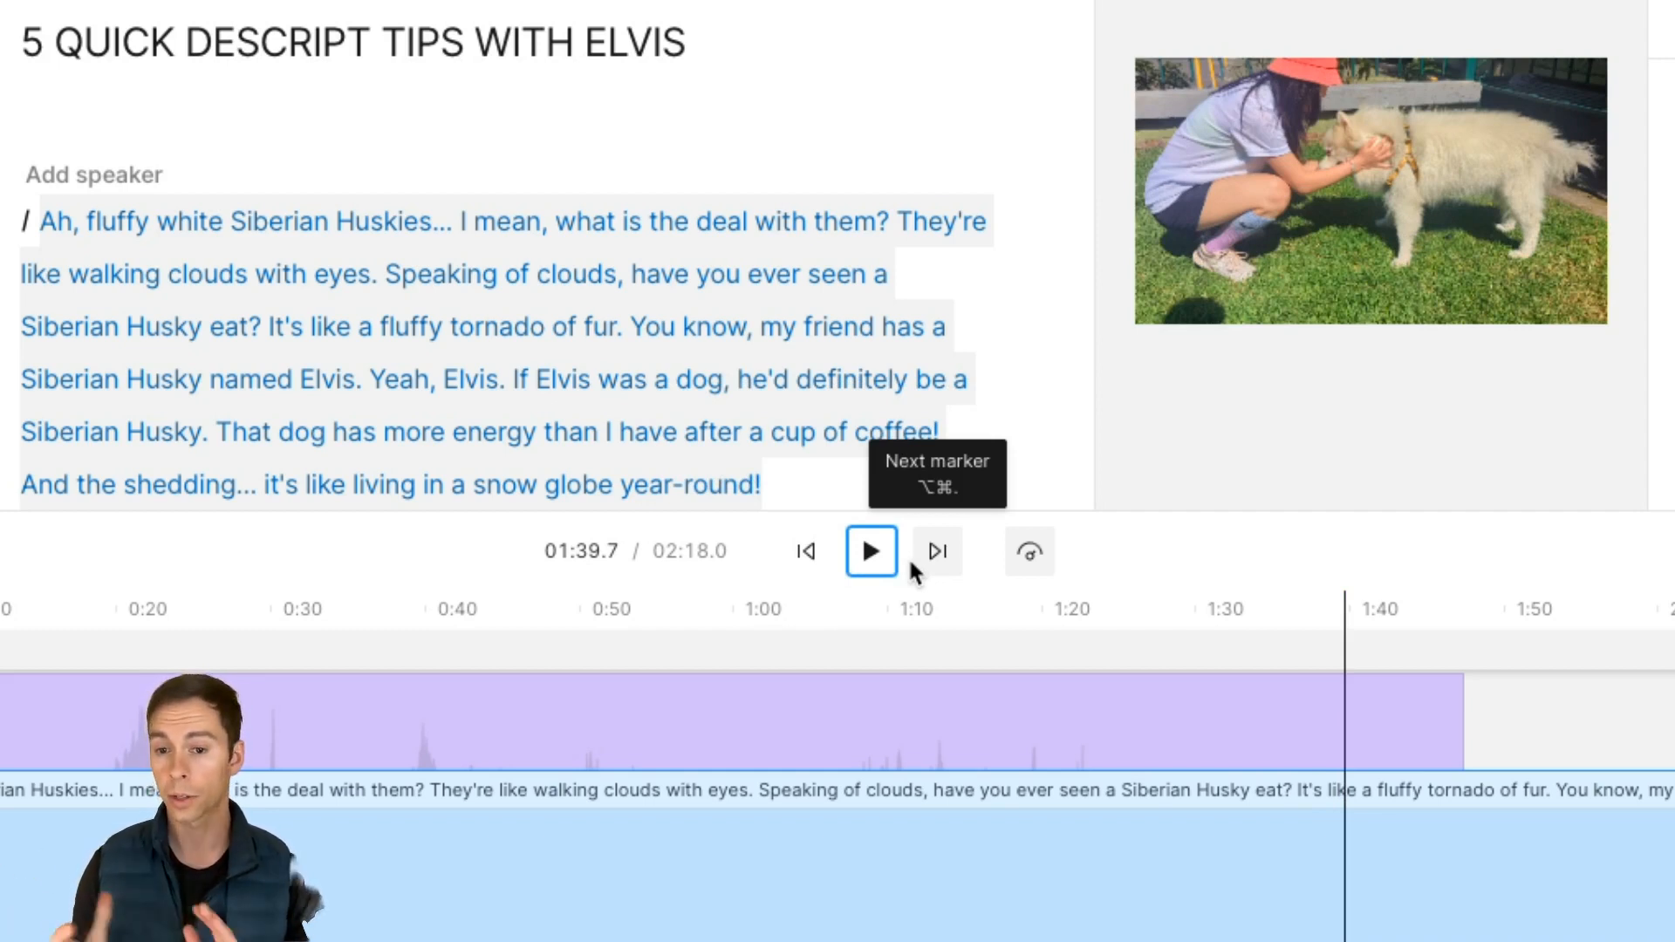
# Return the playback speed to 1x, and slow it down to 0.5x
pyautogui.click(1029, 553)
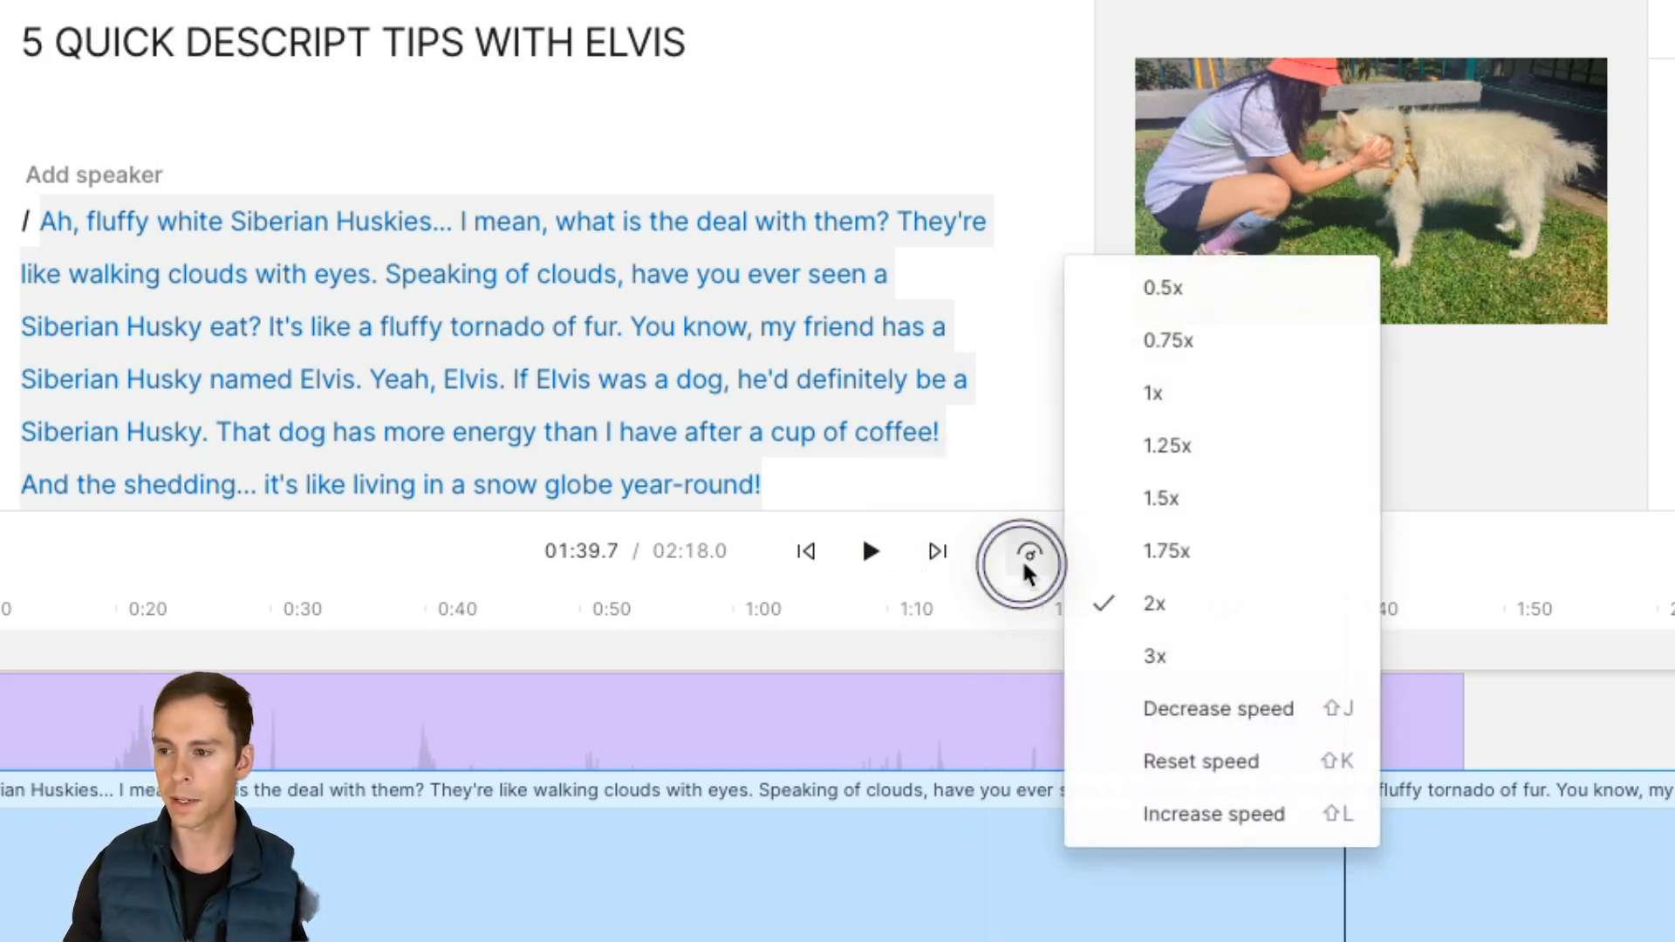
pyautogui.click(1174, 392)
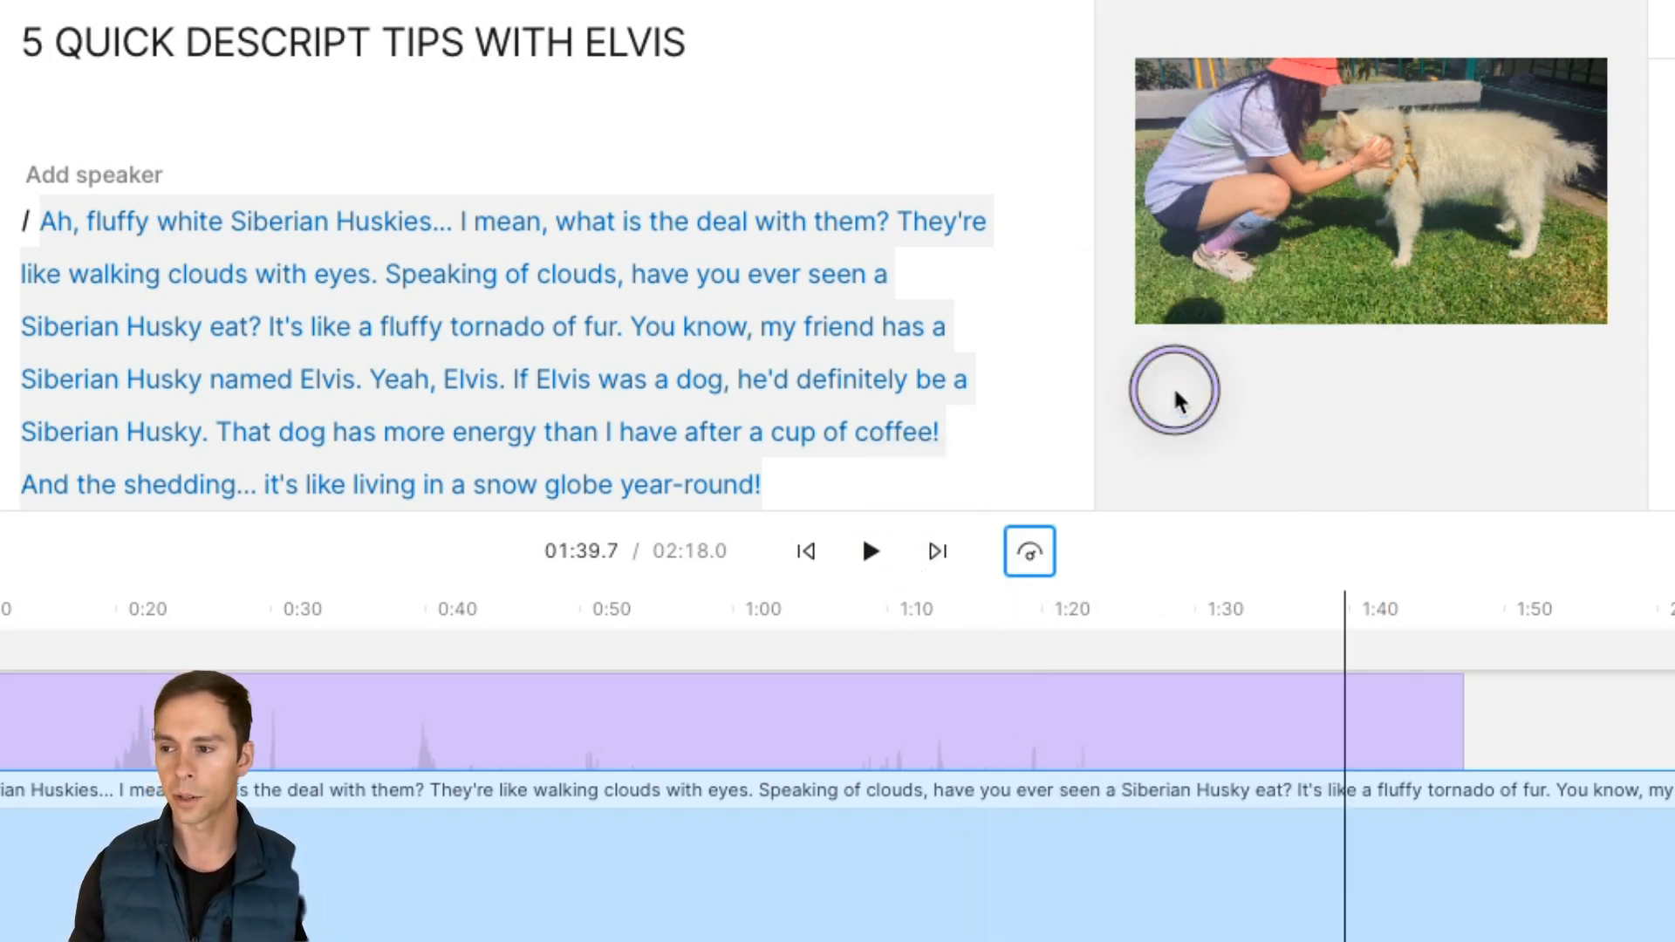
pyautogui.click(1024, 555)
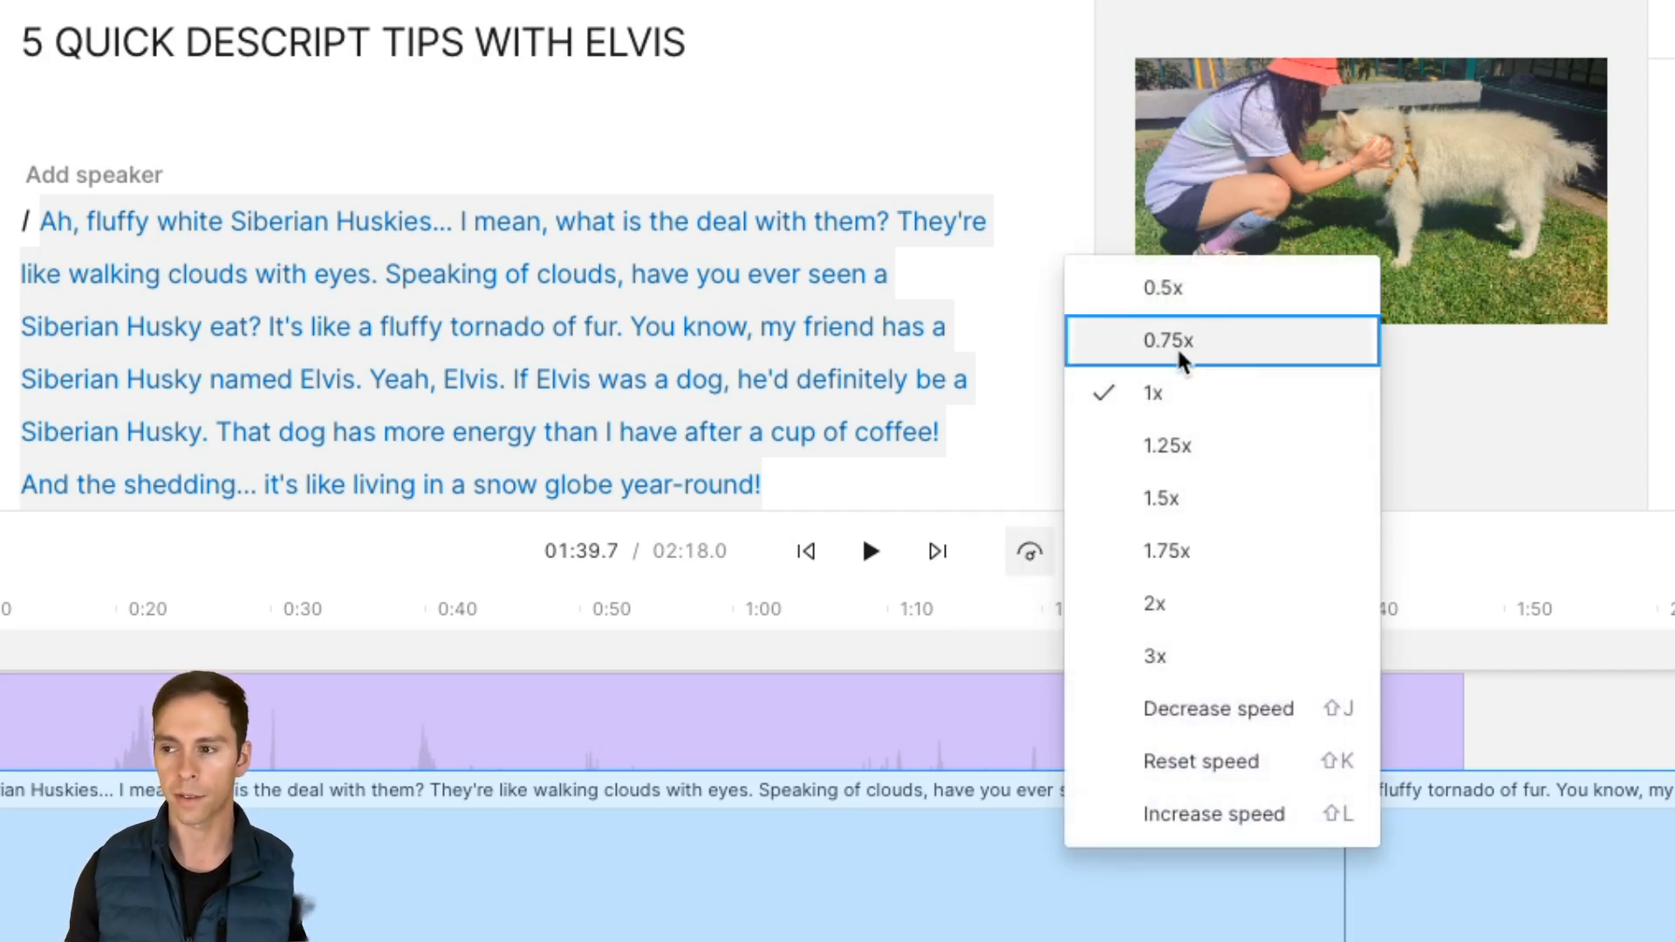
pyautogui.click(1189, 291)
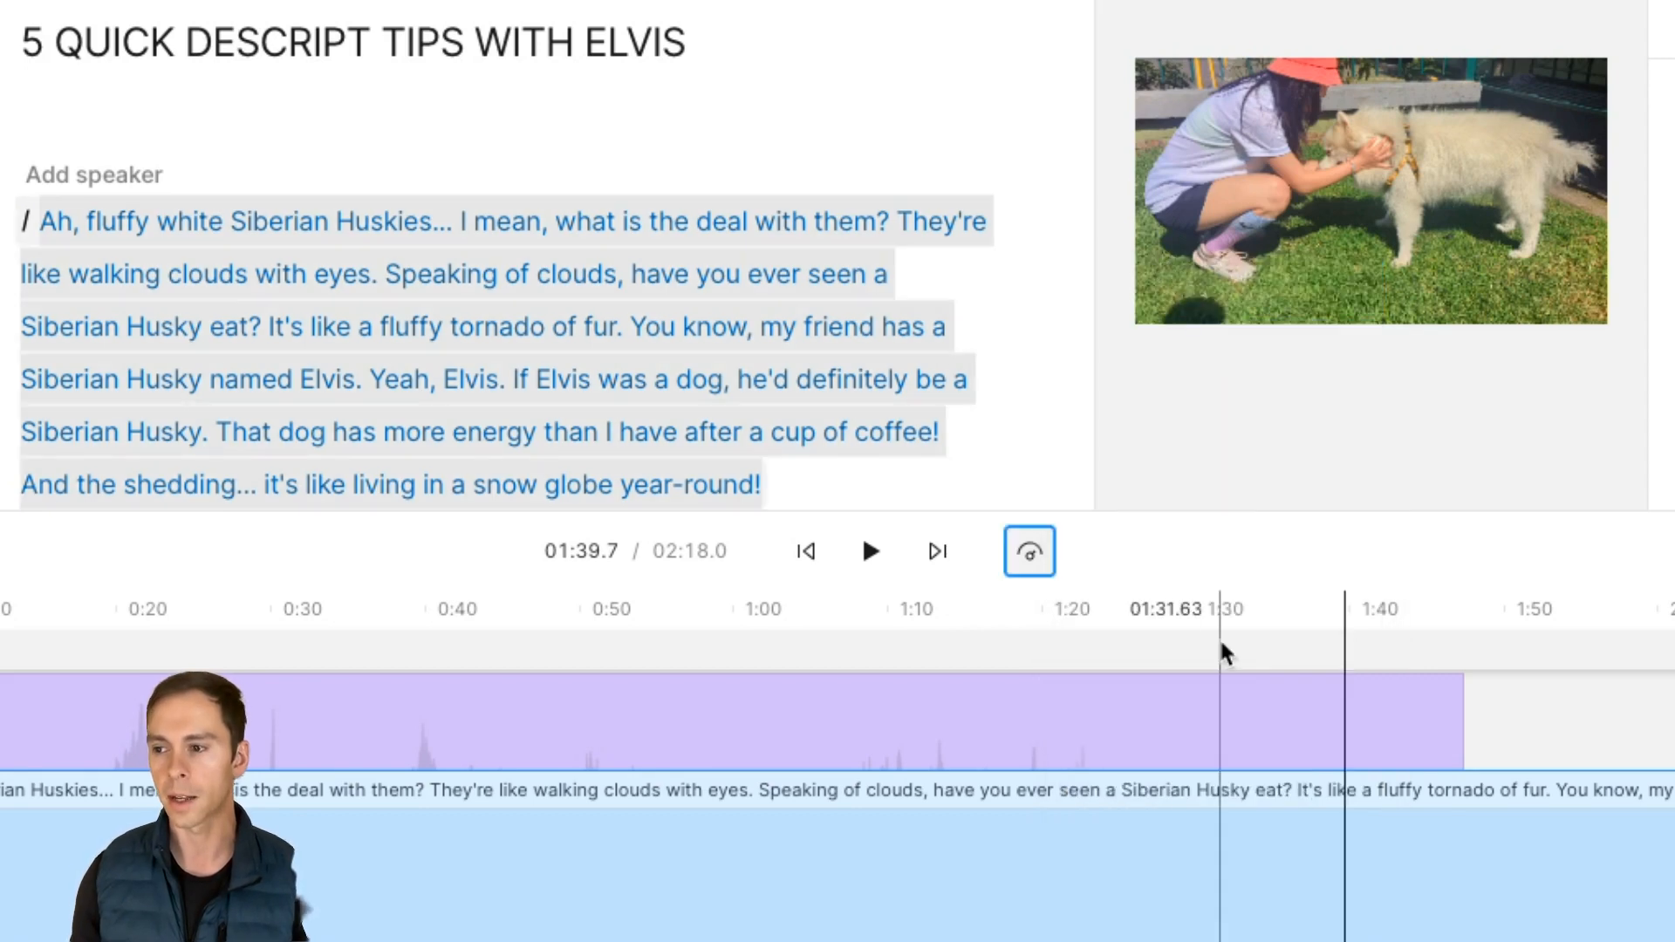
# Move the playhead back to shortly after 1:30 and preview the video at the slowed speed, pausing at 01:35.6
pyautogui.click(1267, 648)
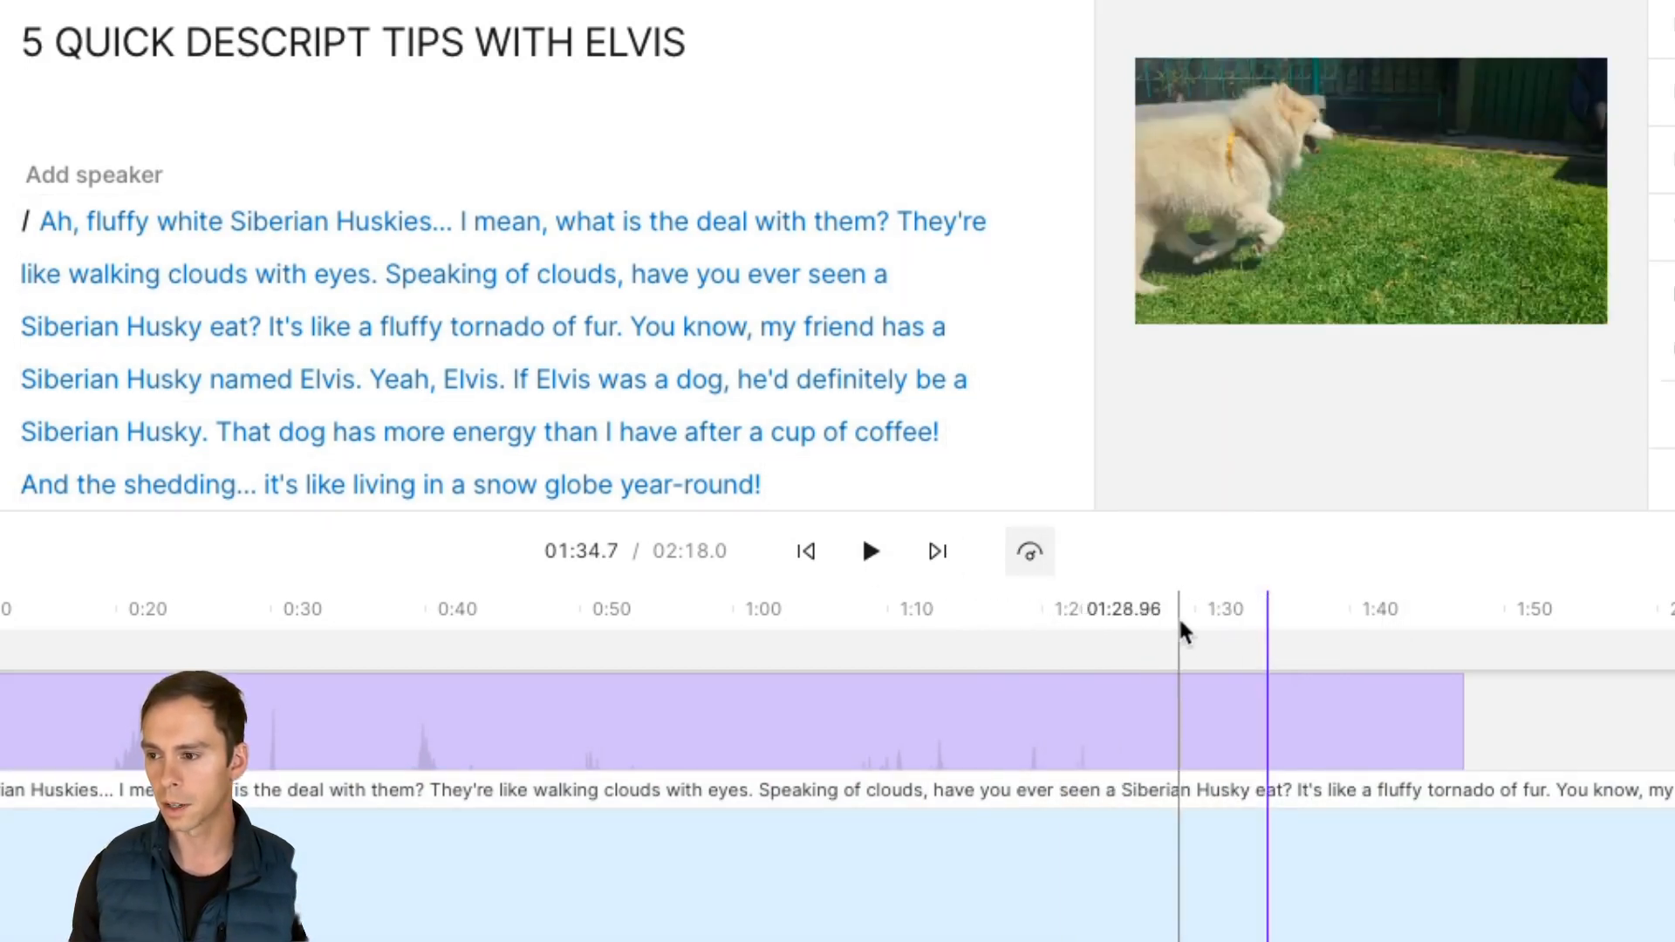
pyautogui.click(1228, 628)
pyautogui.click(870, 555)
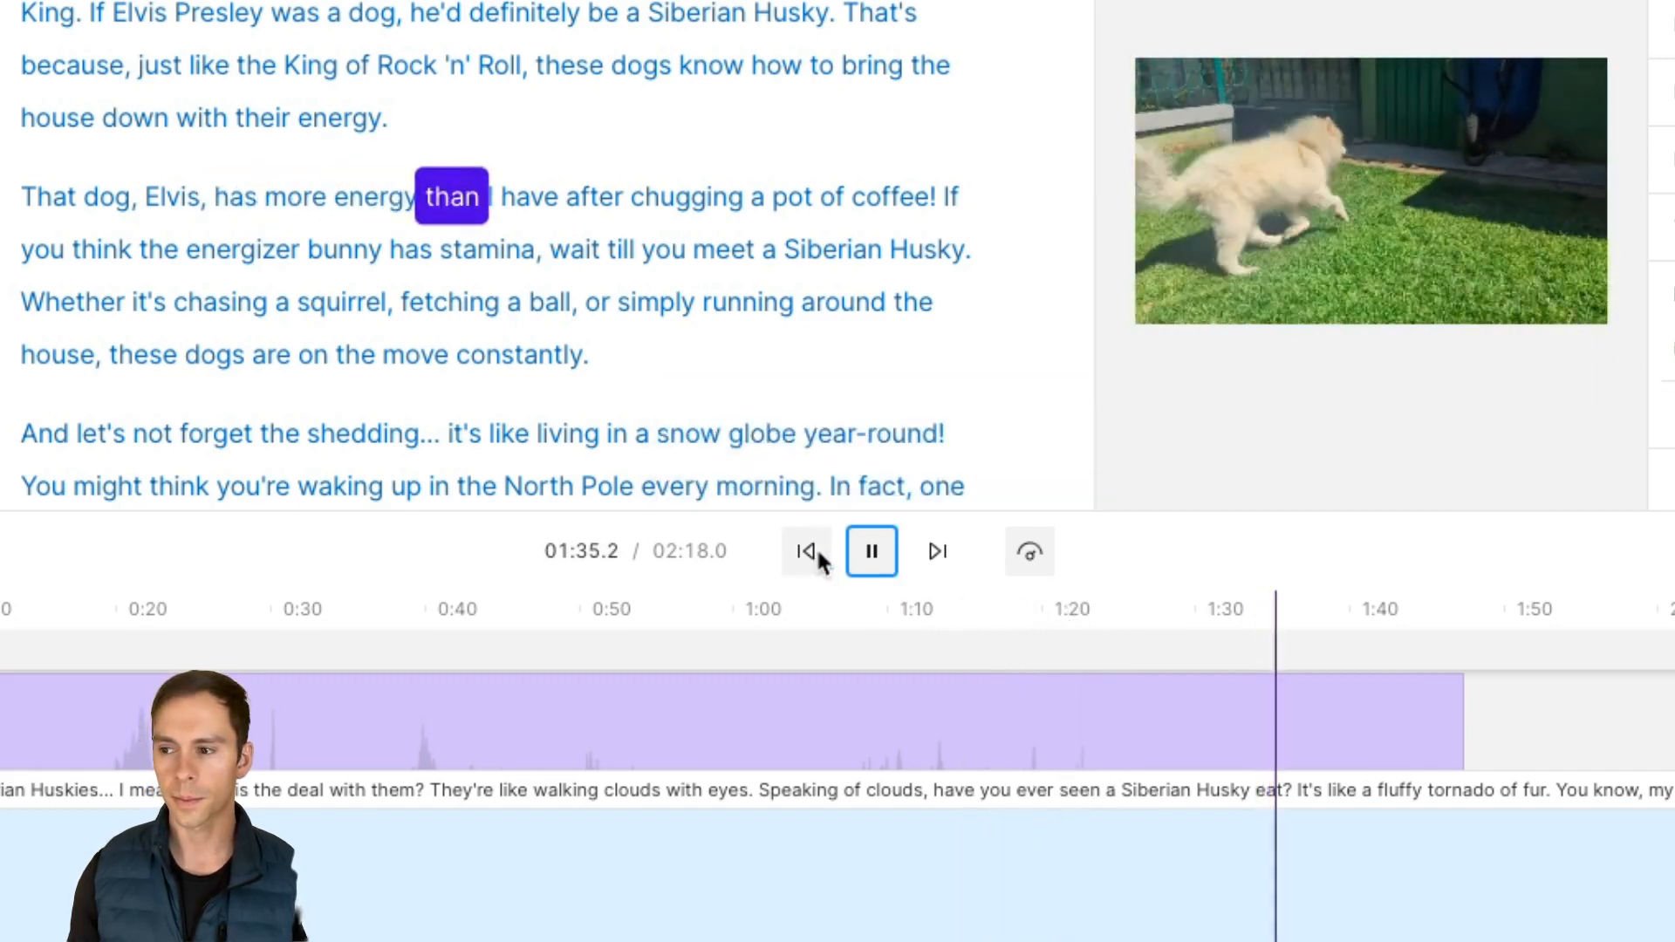
pyautogui.click(873, 553)
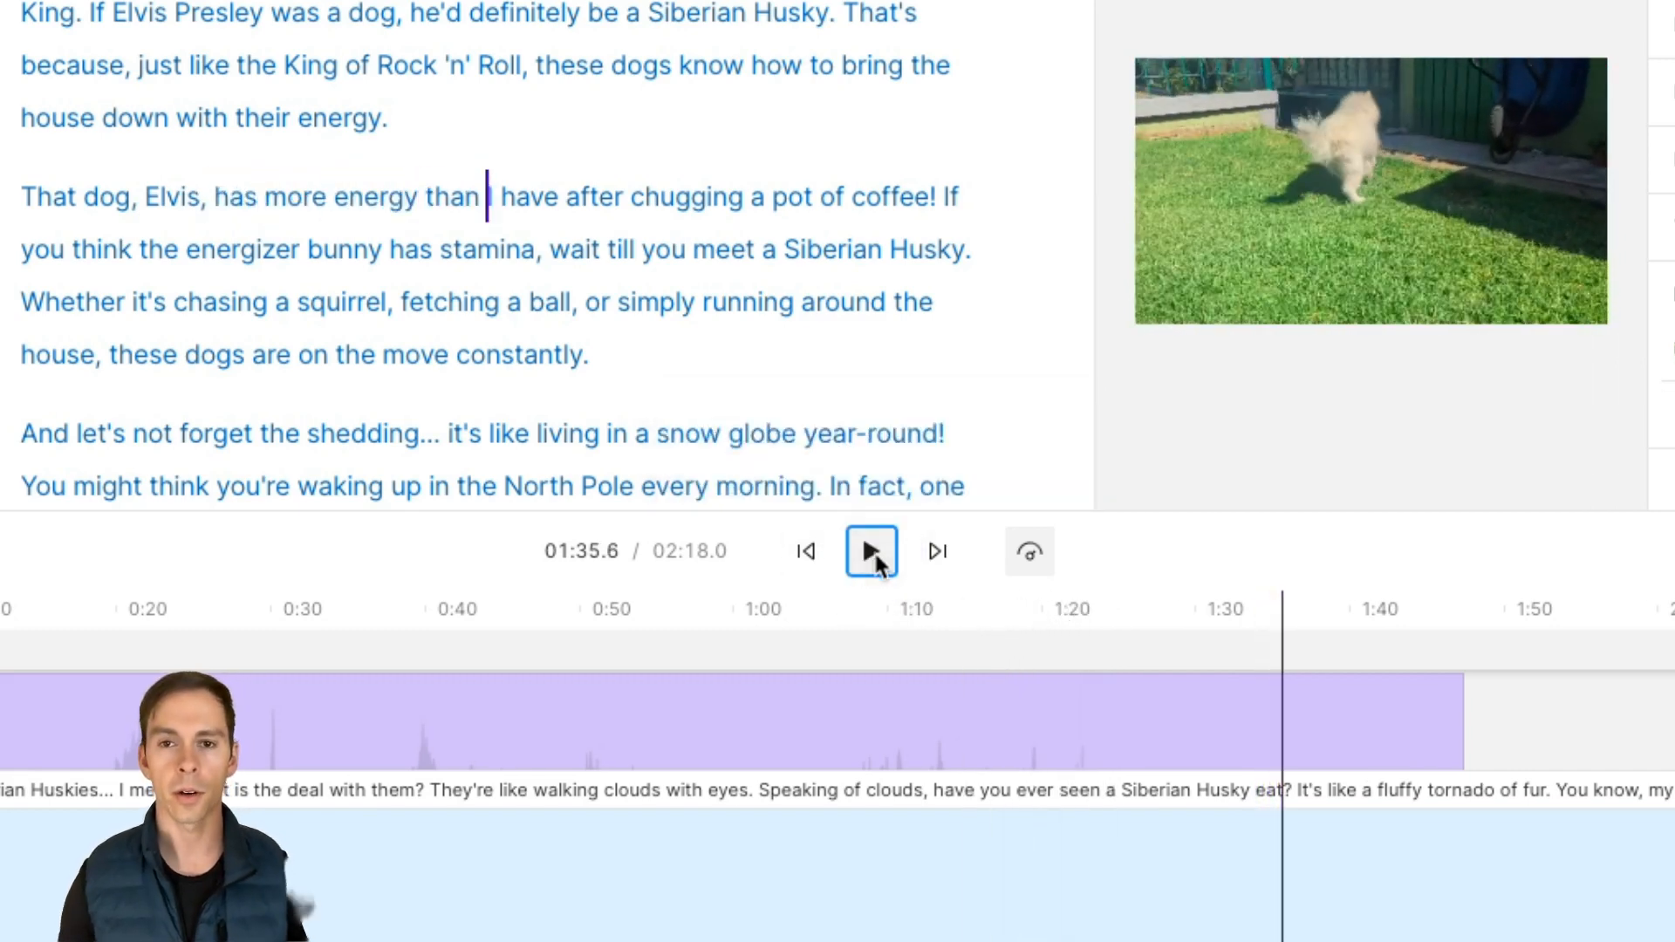